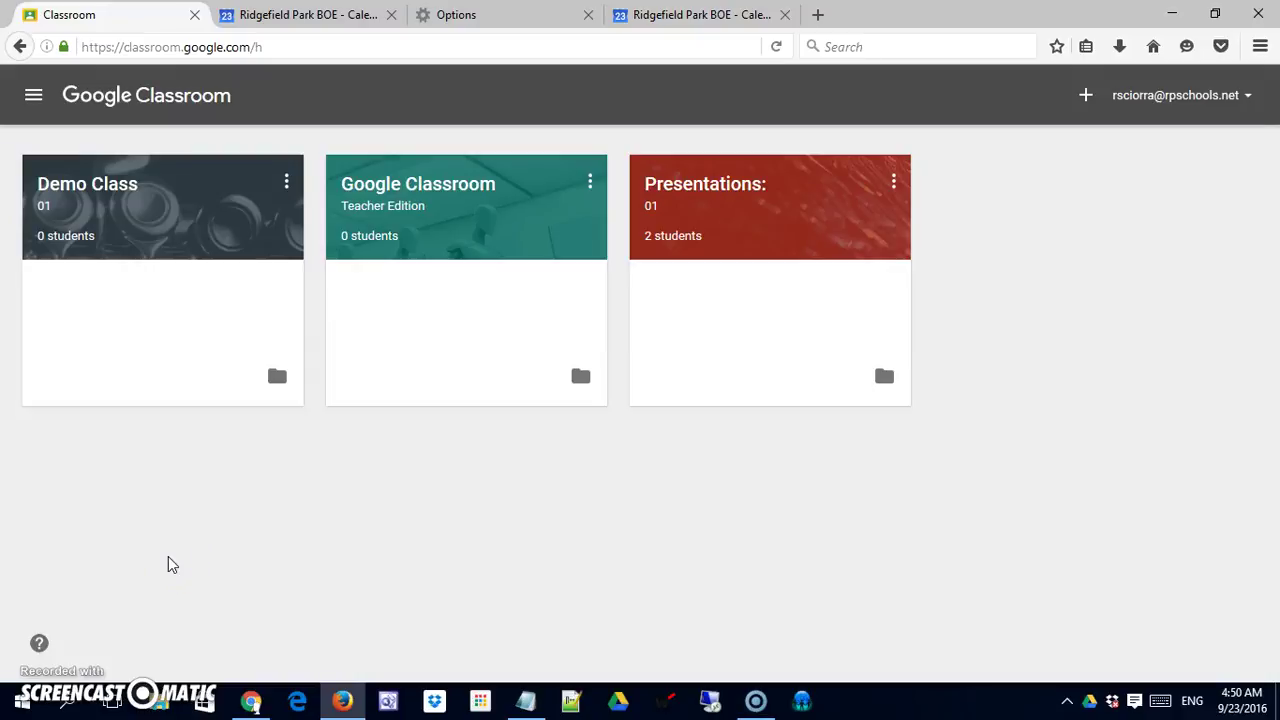
Step: Open the Demo Class 01 class from the Classroom home page
click(209, 580)
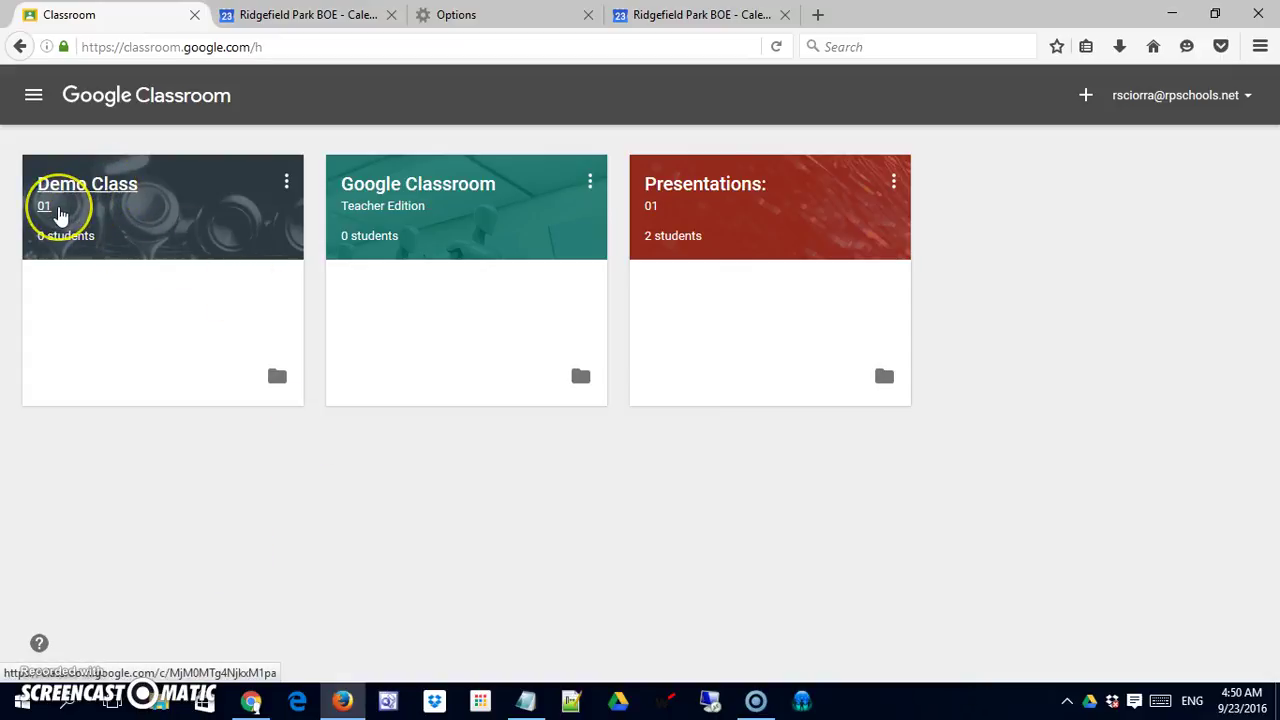
click(87, 186)
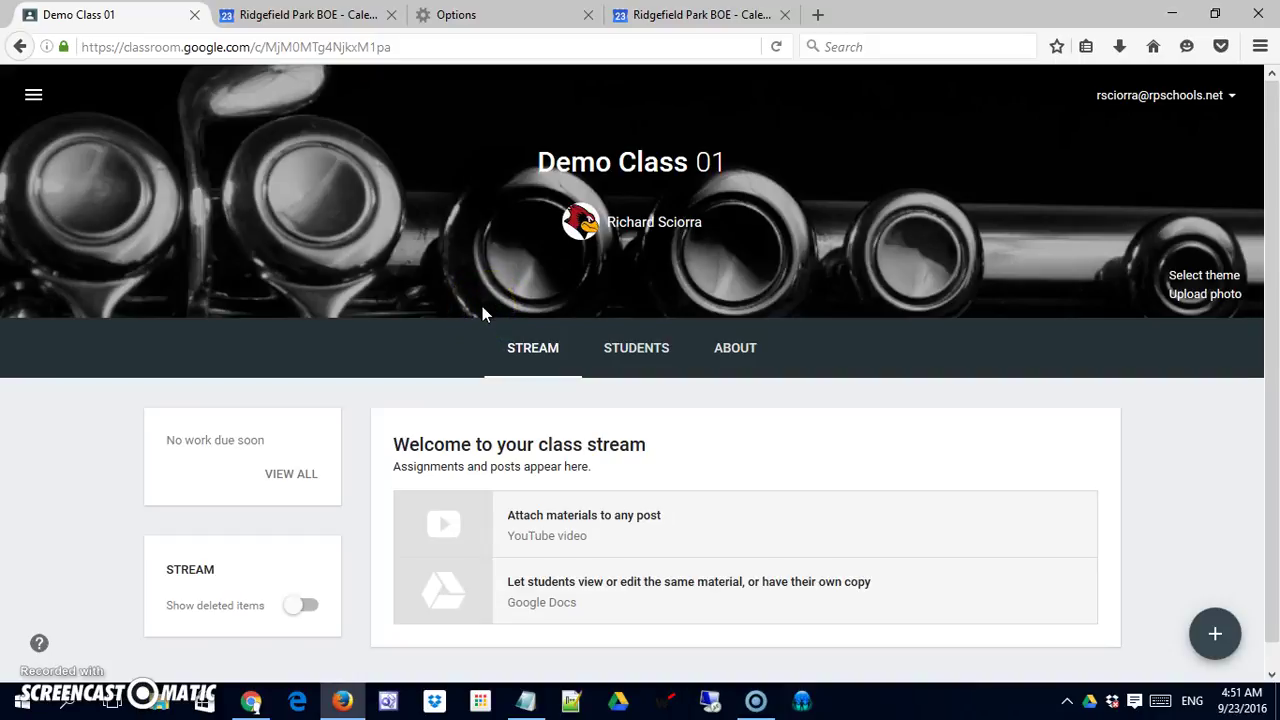
click(35, 97)
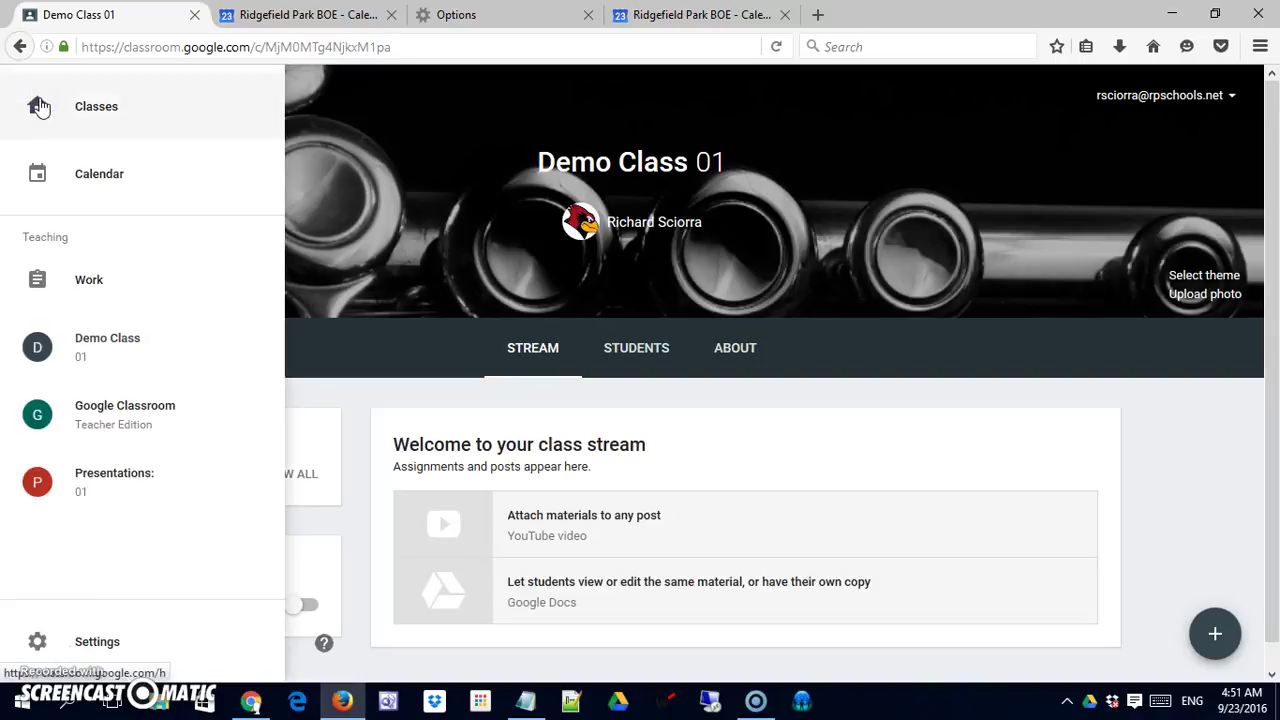
click(760, 445)
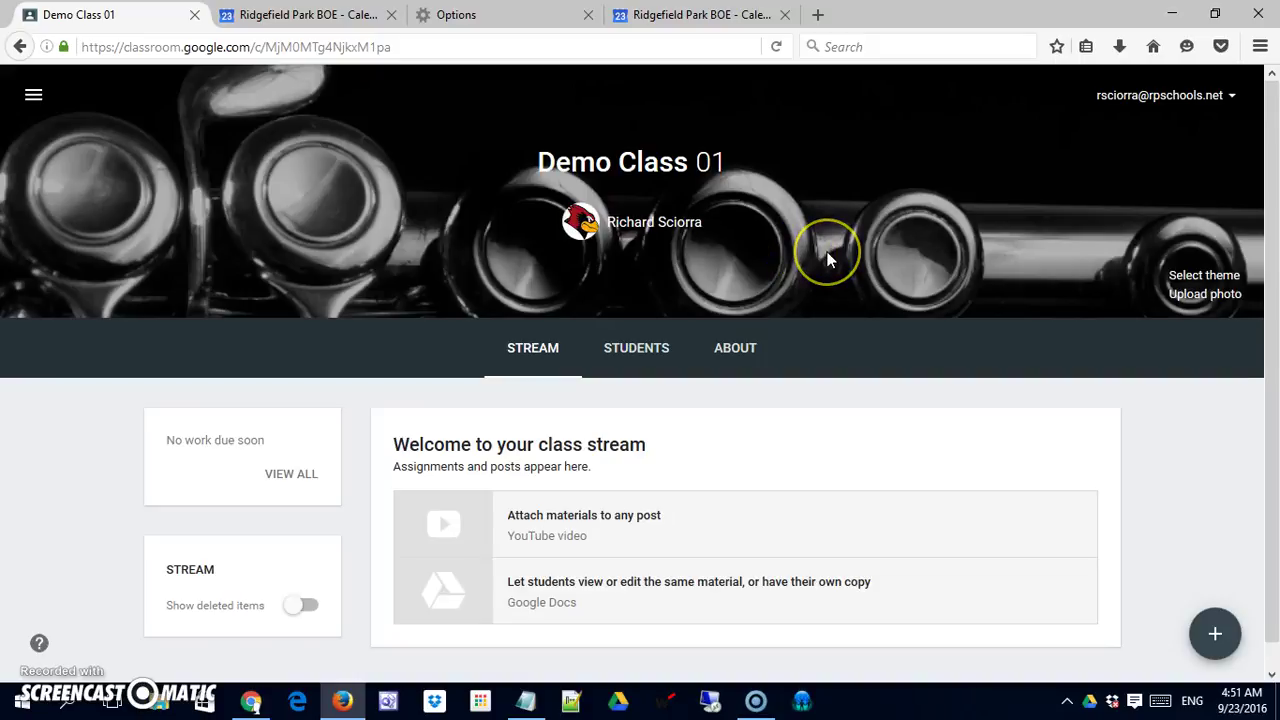
scroll(825, 263, down, 1)
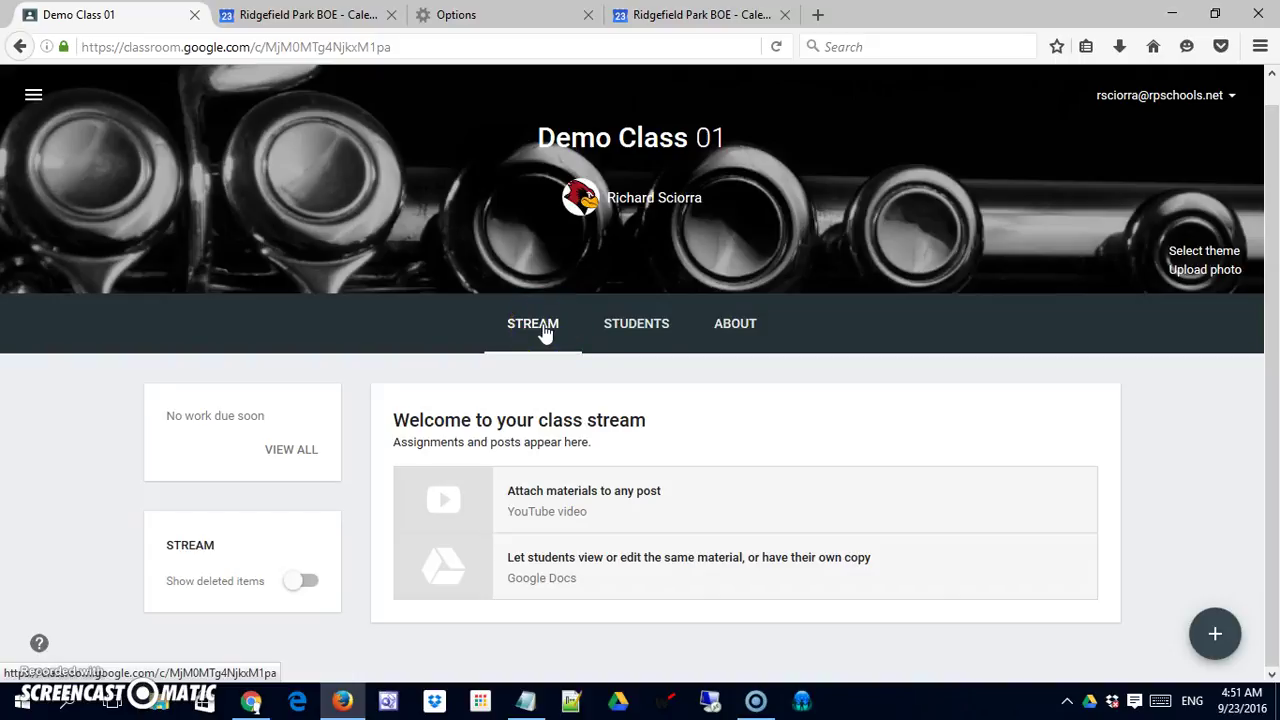
click(634, 328)
click(737, 327)
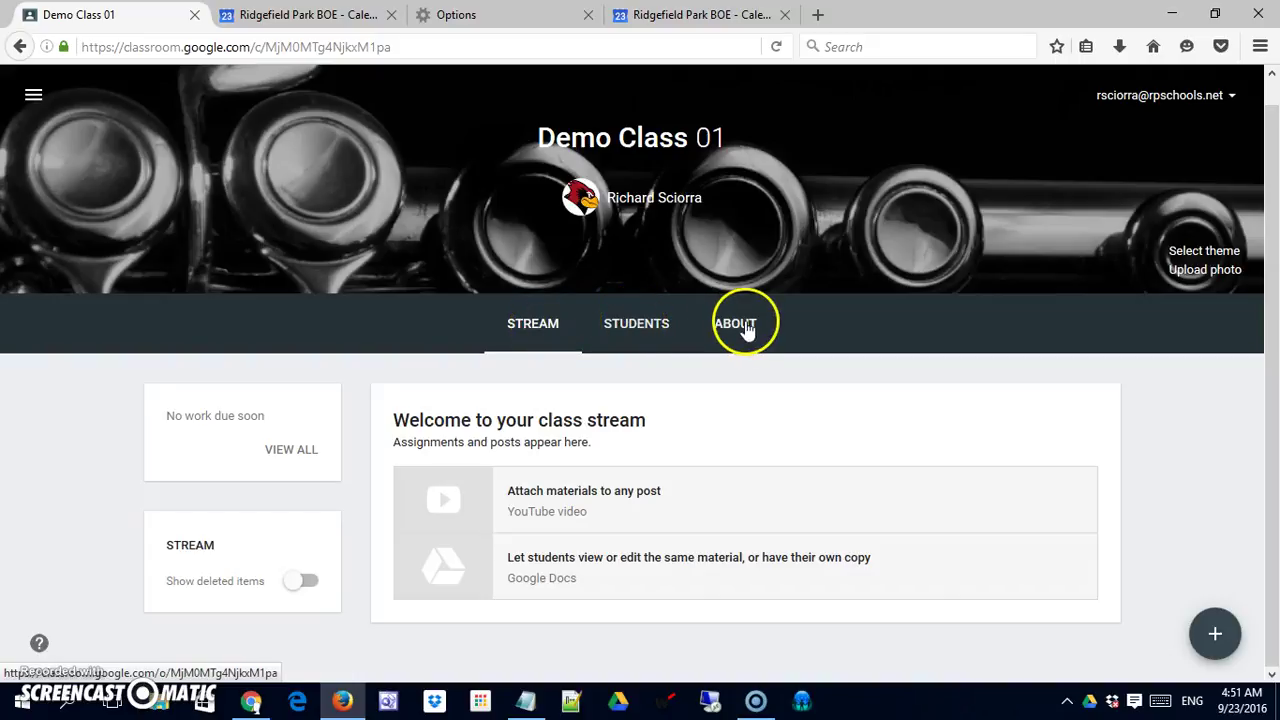
click(642, 330)
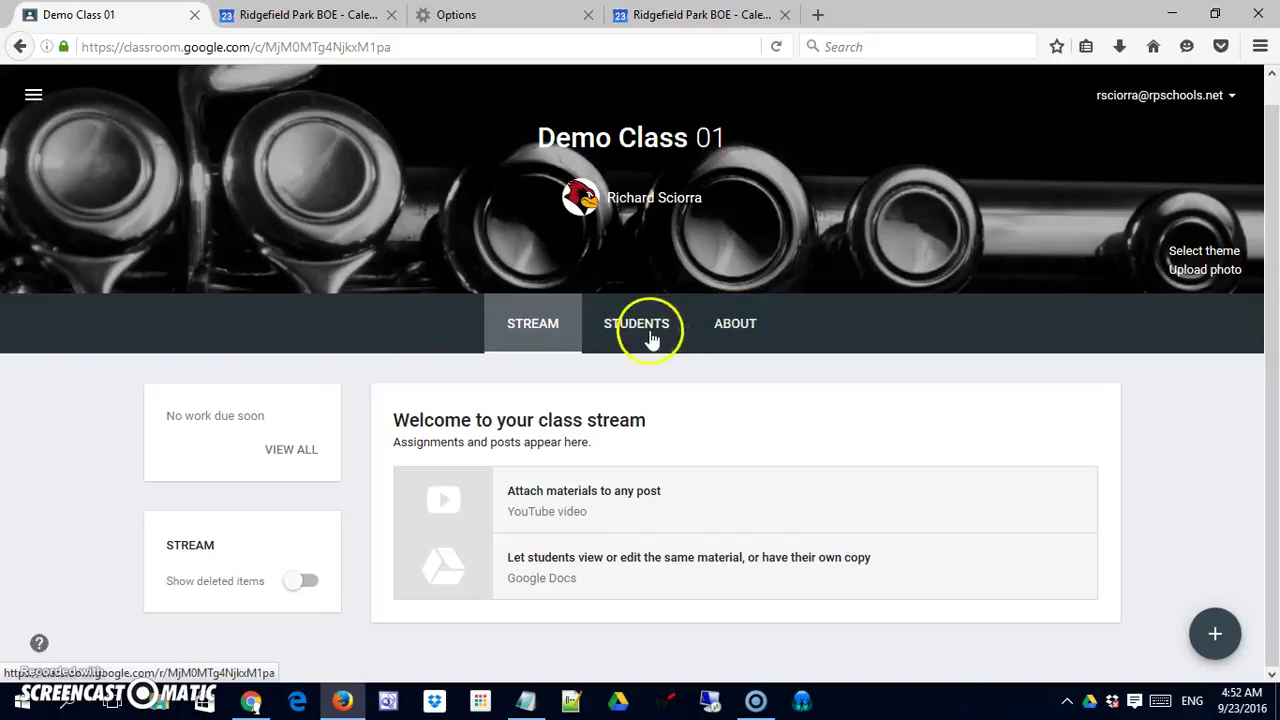
click(530, 332)
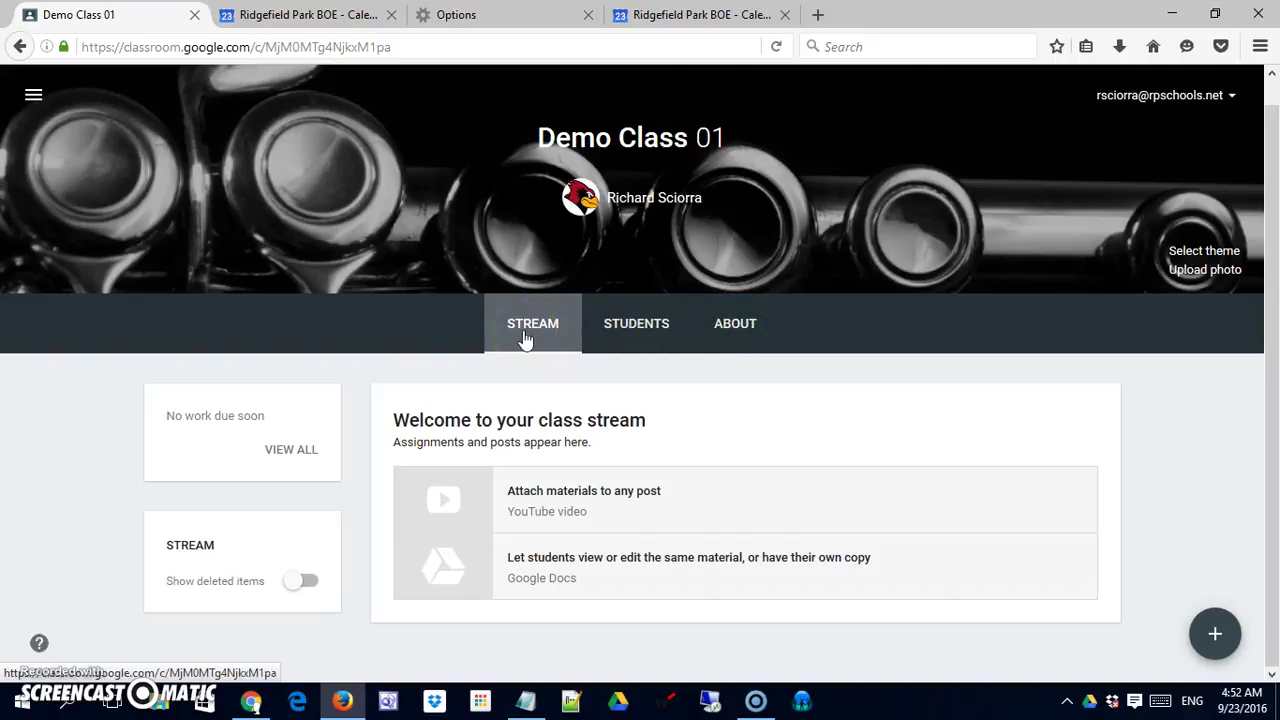
click(562, 464)
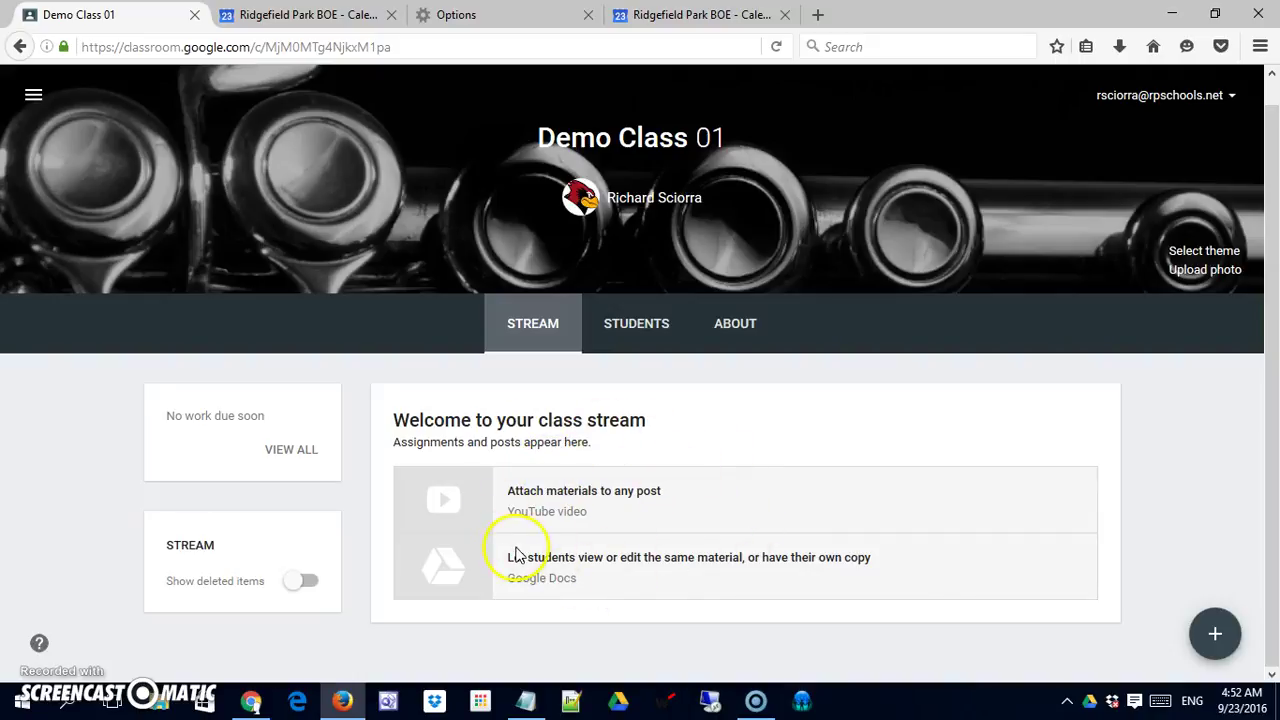
Step: Filter the work-to-review list by Google Classroom, then Presentations, then All classes
mouse_move(1208, 650)
click(294, 457)
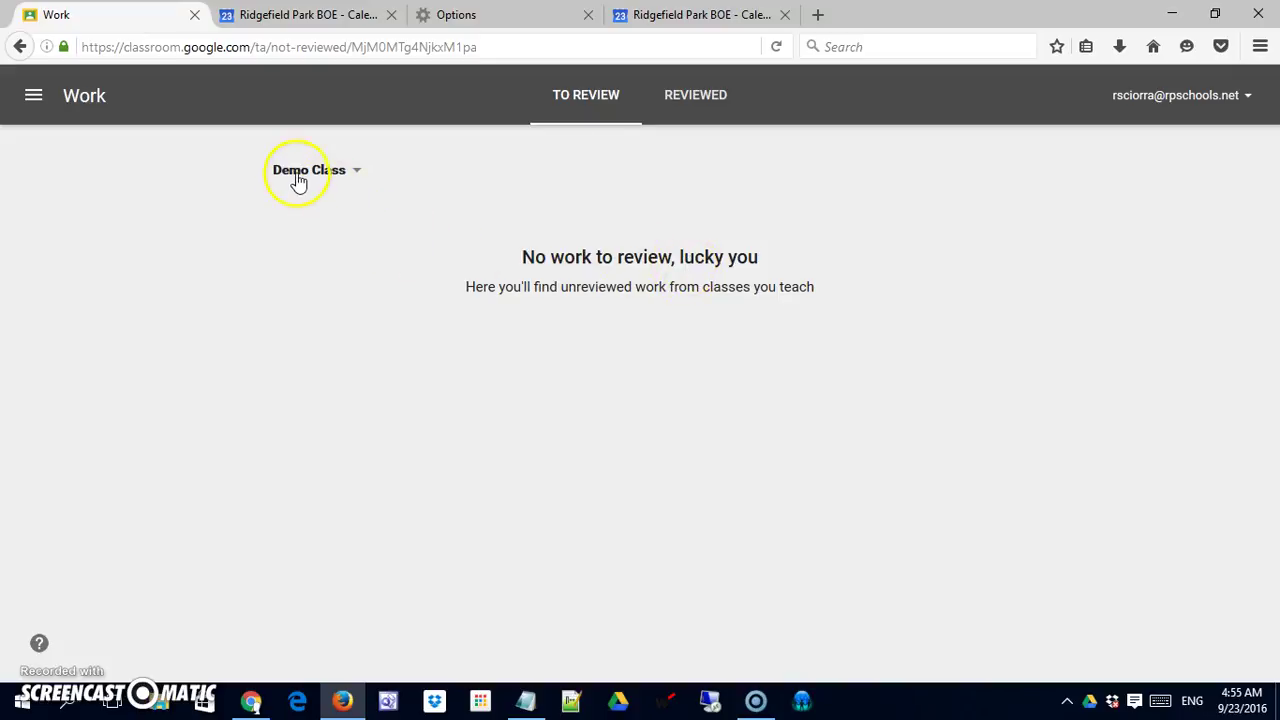
click(357, 172)
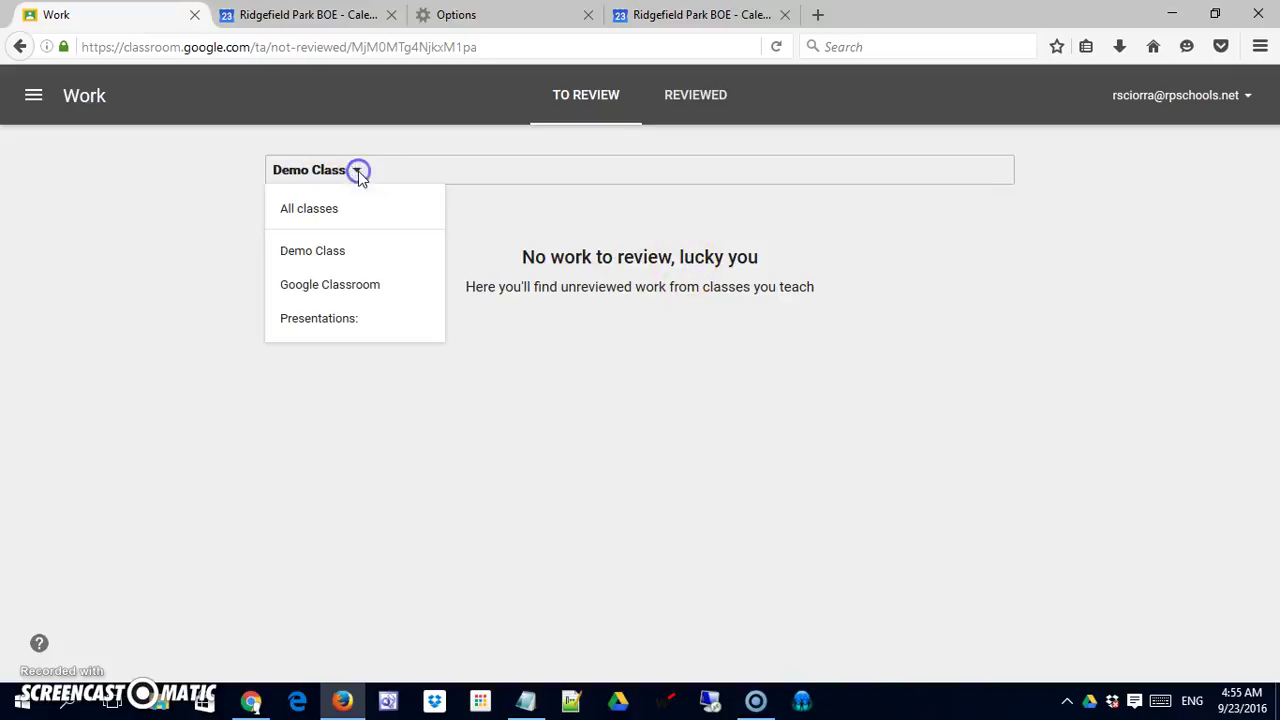
click(345, 286)
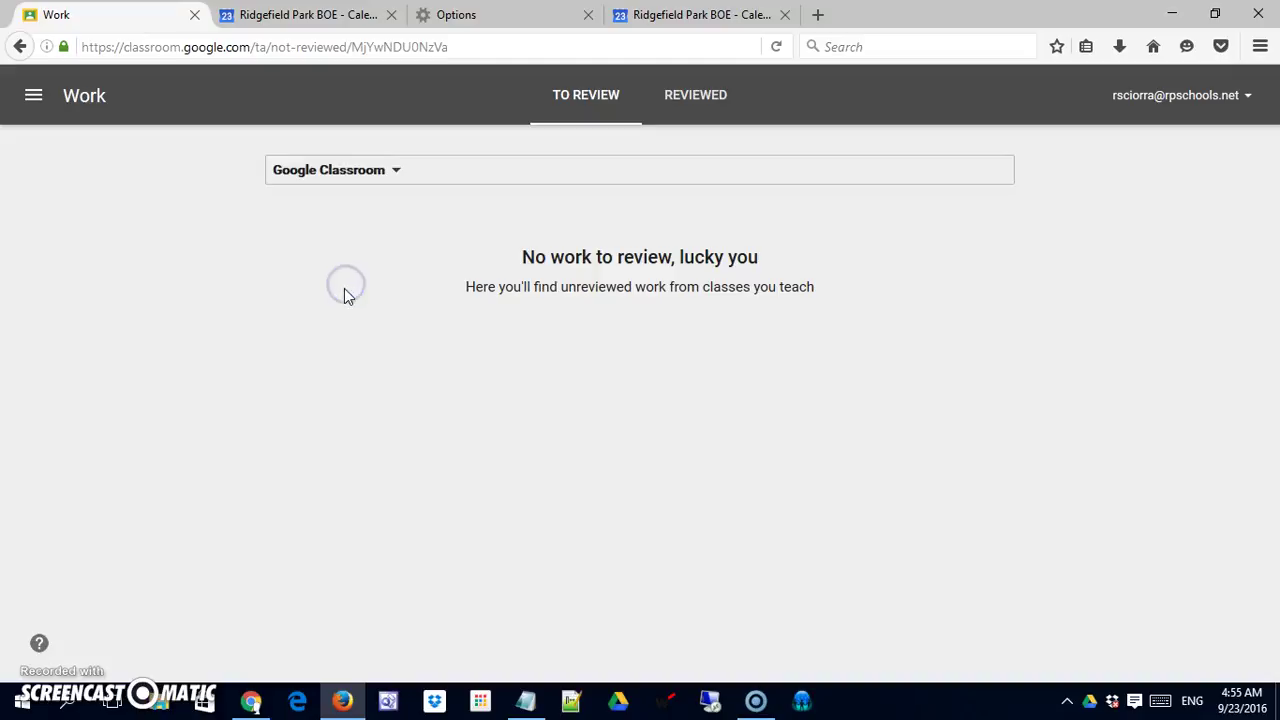
click(396, 171)
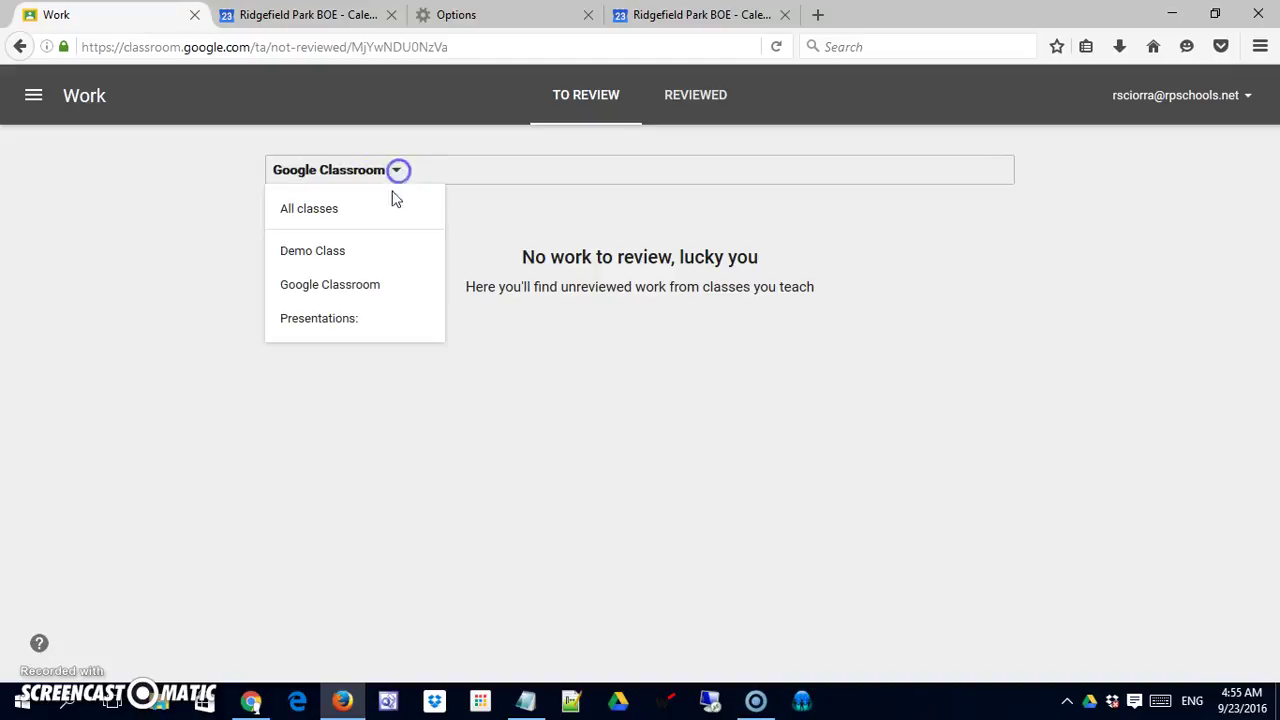
click(366, 317)
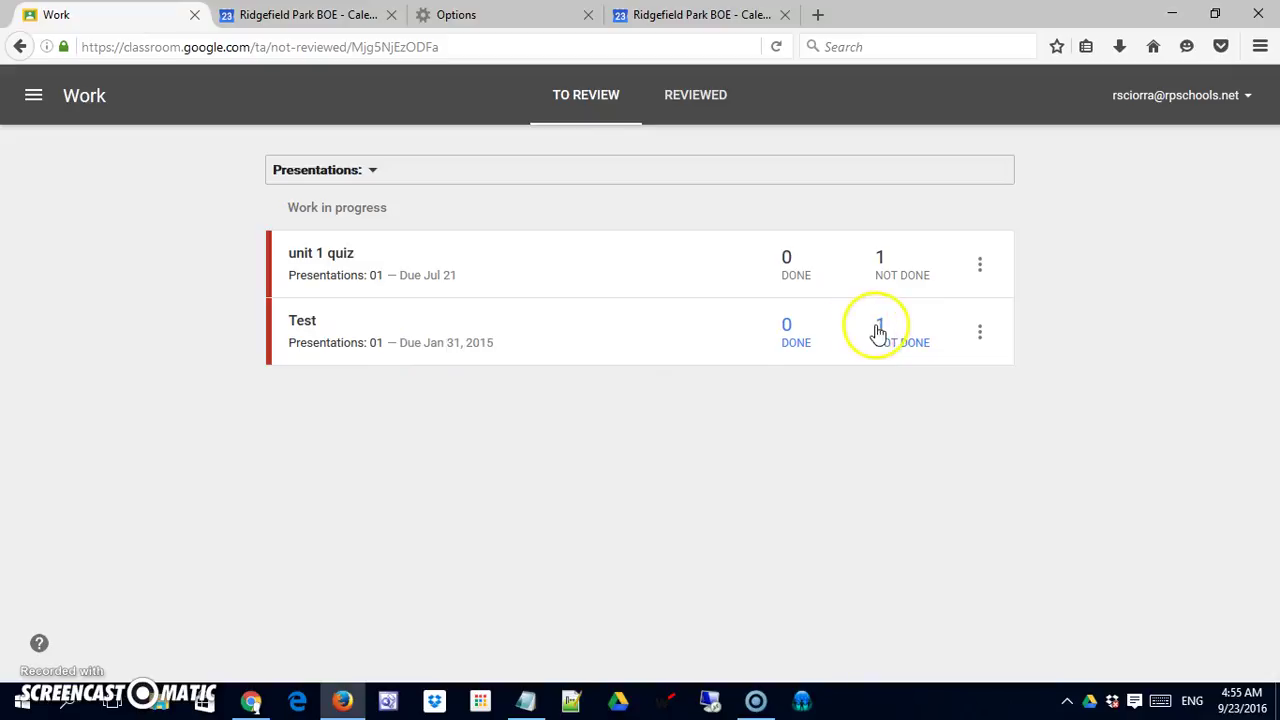
click(372, 172)
click(368, 205)
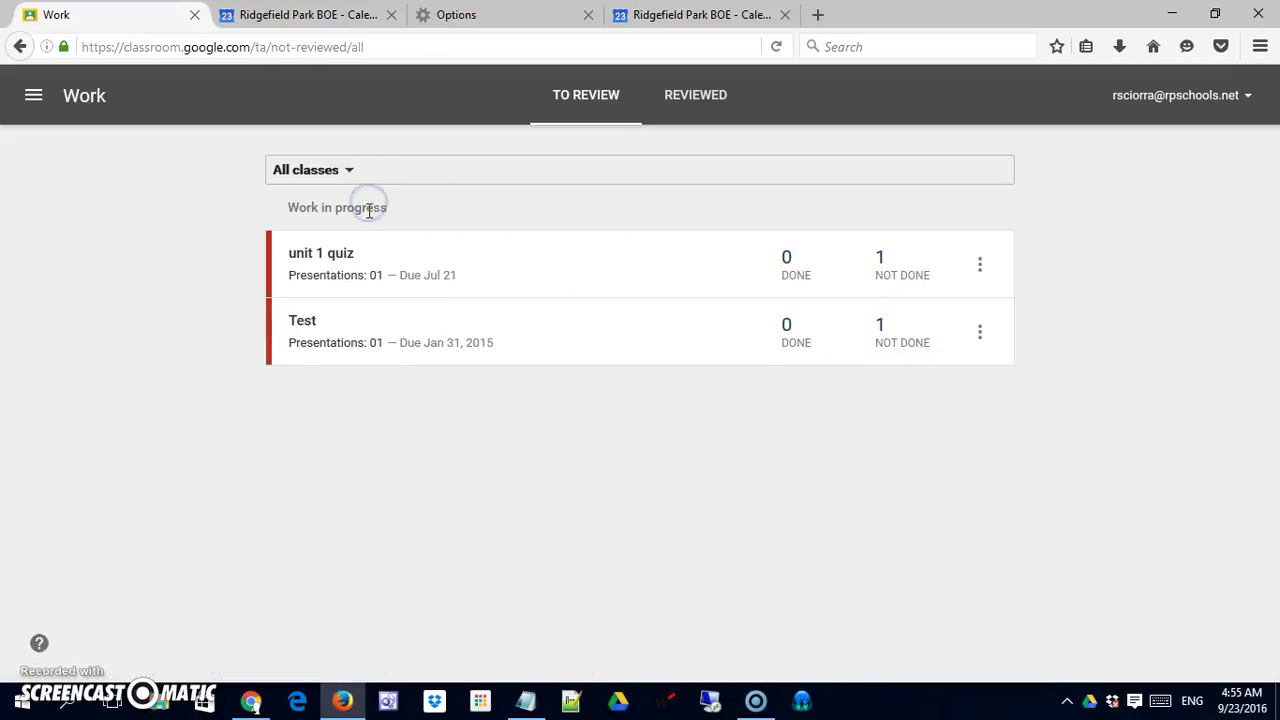
click(318, 172)
click(309, 216)
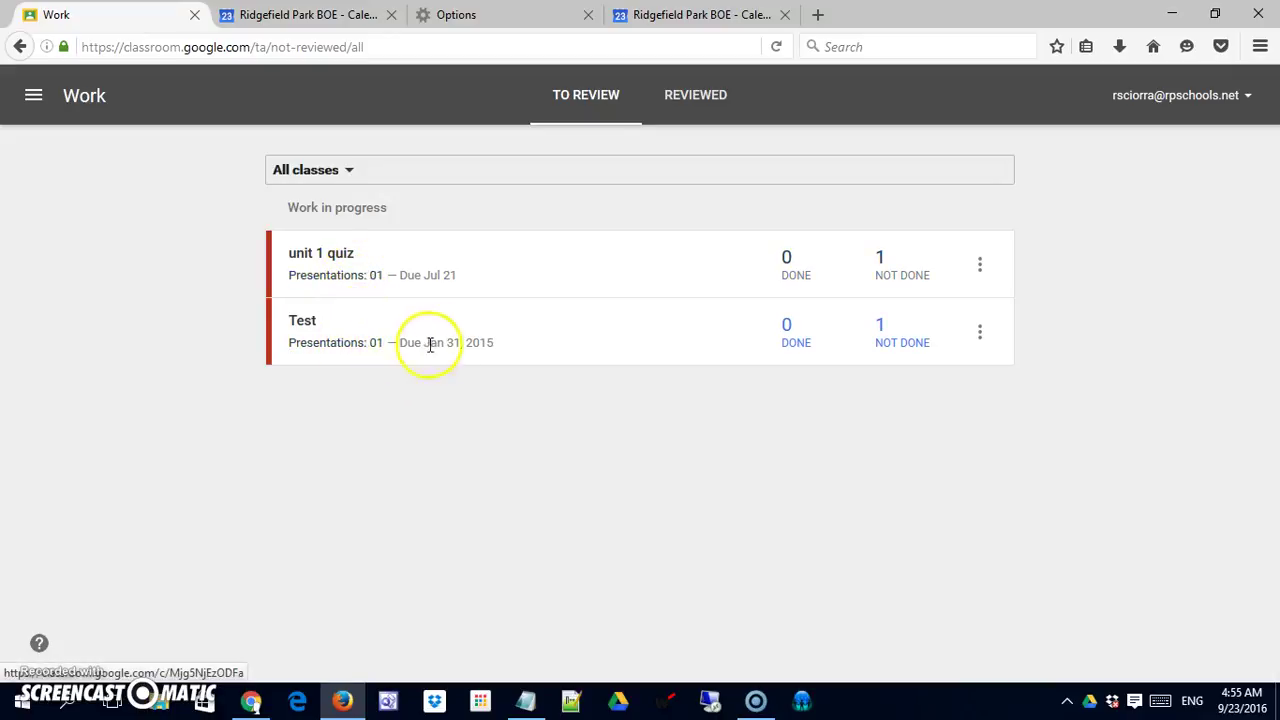
Step: Return to the Demo Class 01 stream via the main menu's Classes page
click(34, 95)
click(83, 115)
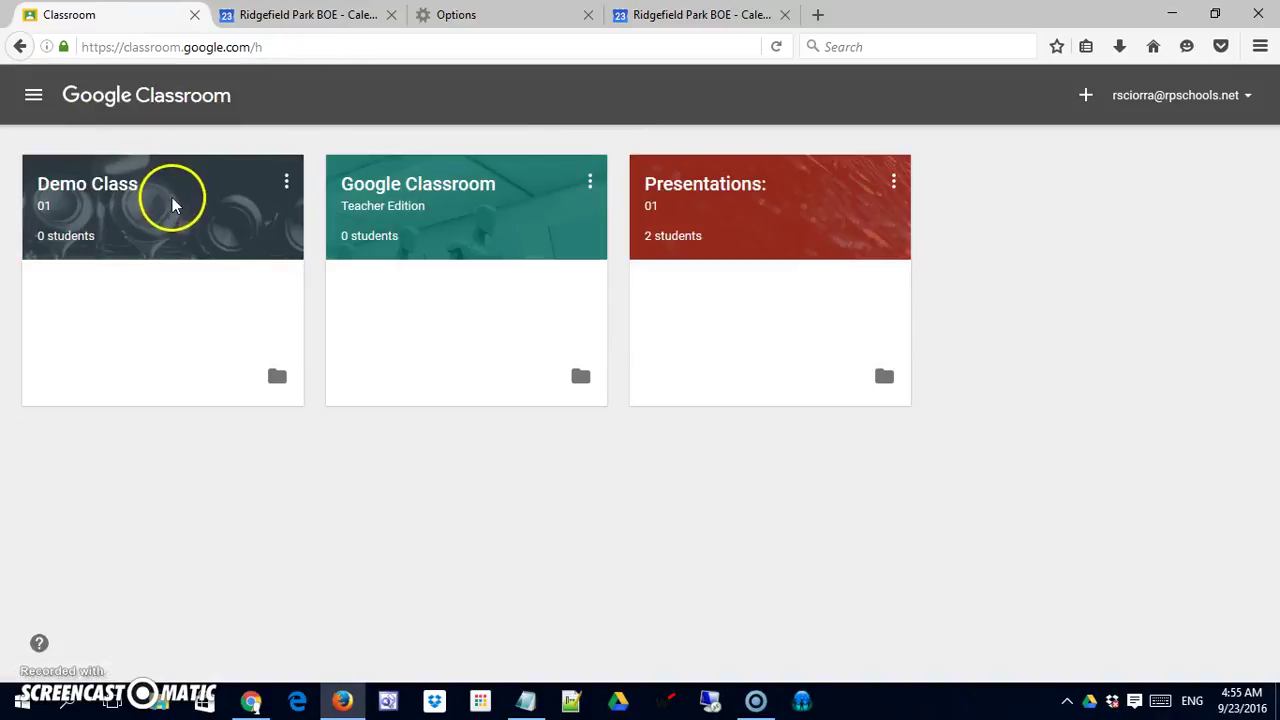
click(132, 192)
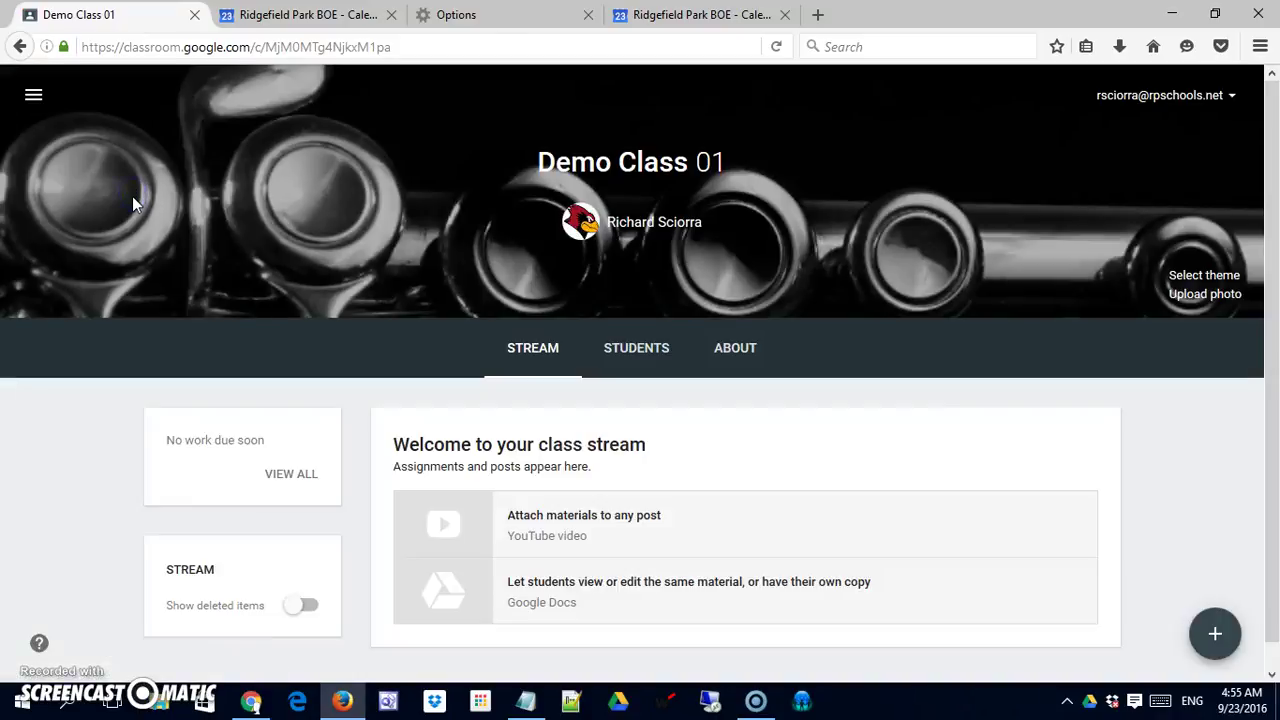
scroll(680, 355, down, 1)
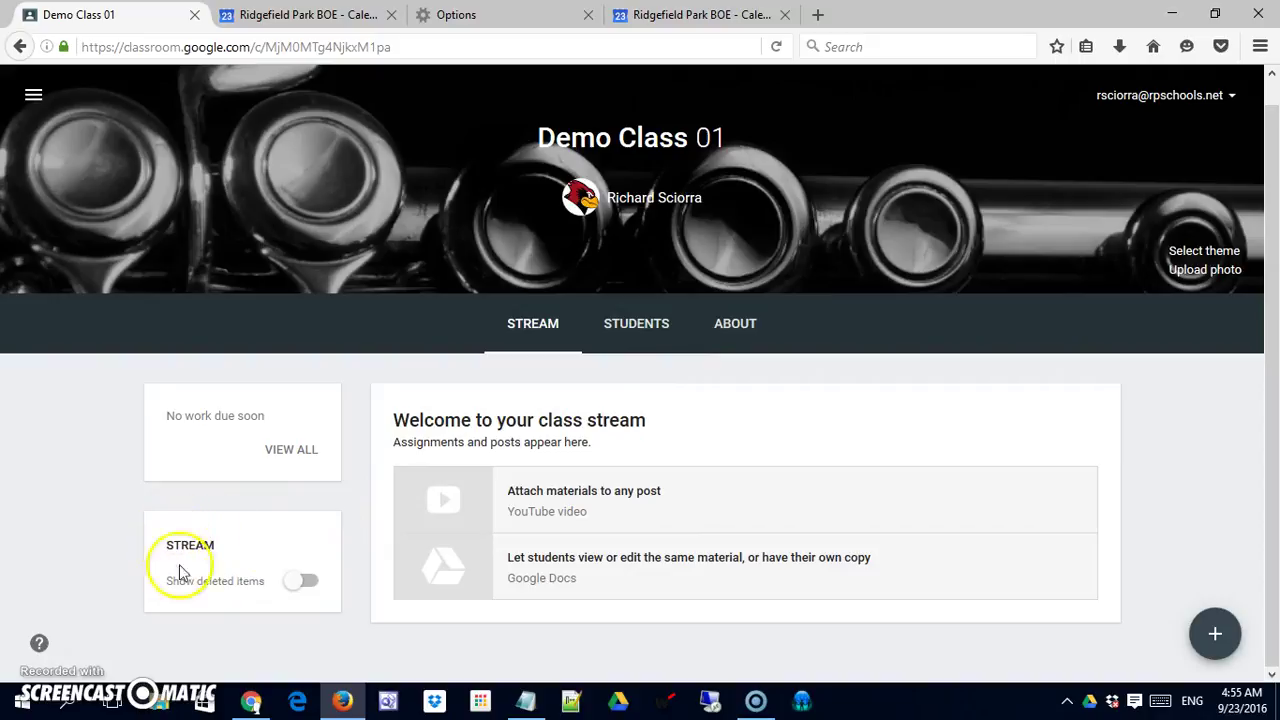
Step: Show the deleted post in the stream, hide it again, then switch to the Students page
click(310, 588)
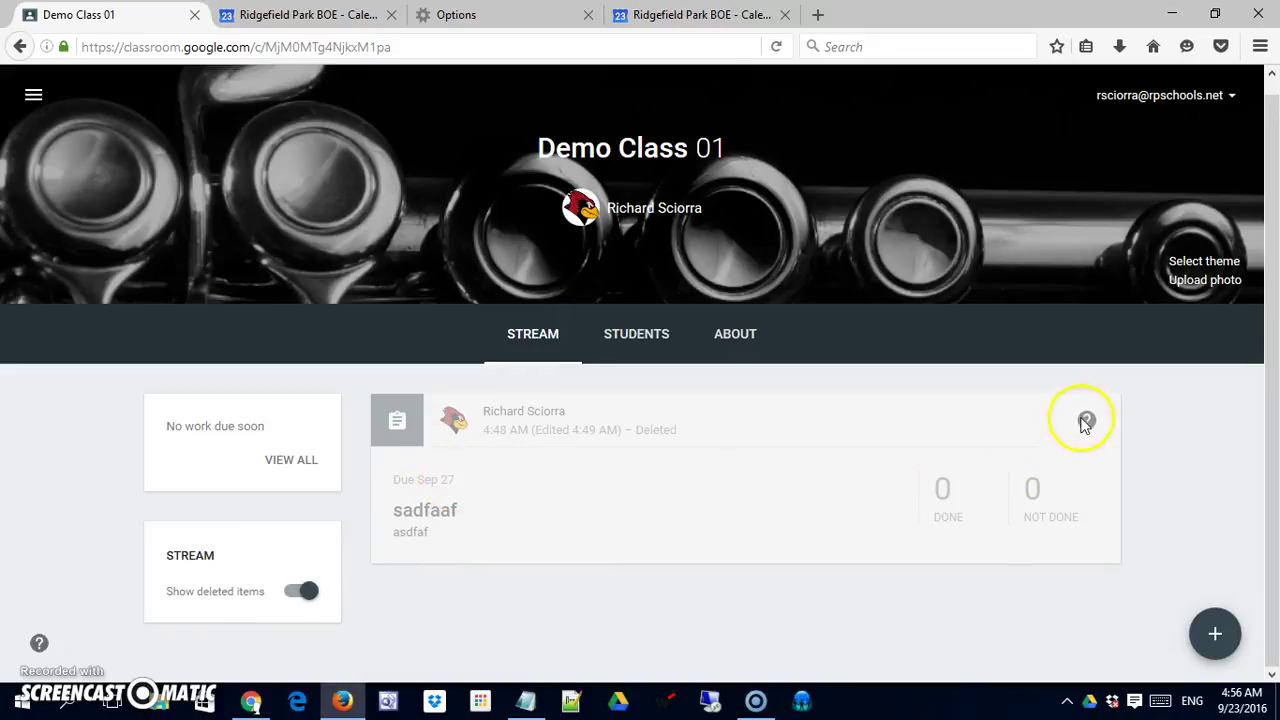
mouse_move(1089, 424)
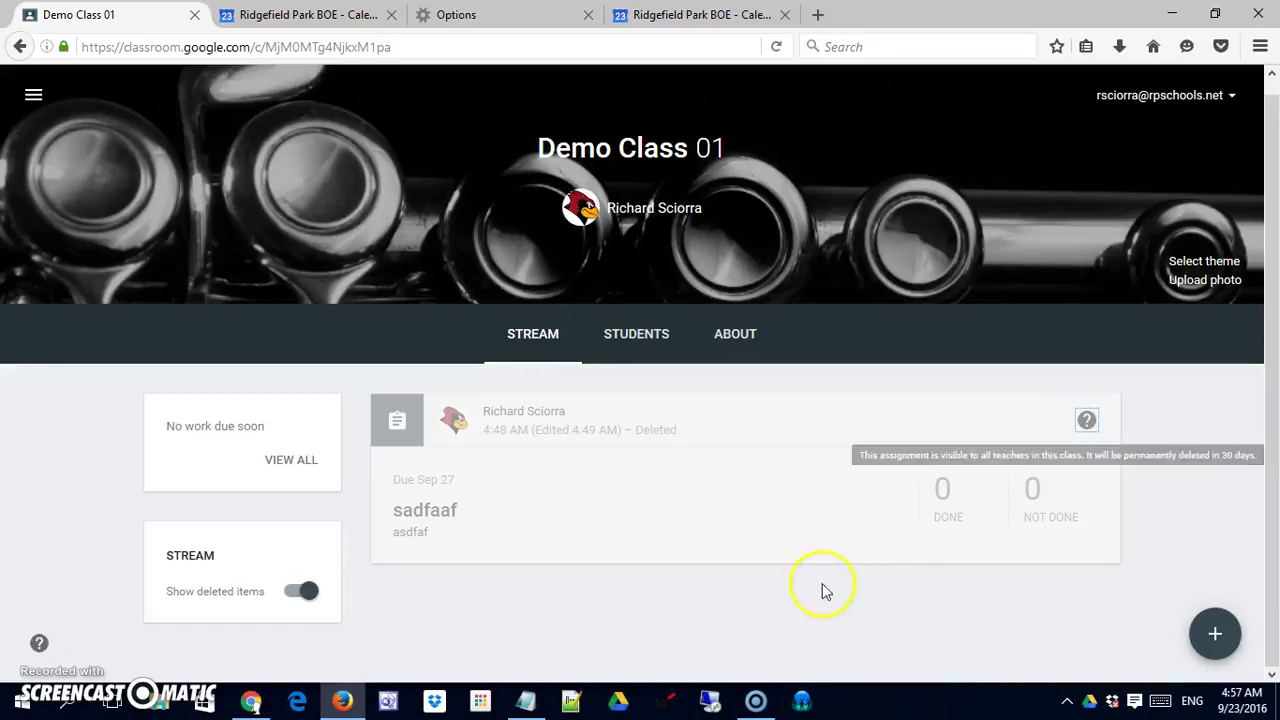
click(290, 593)
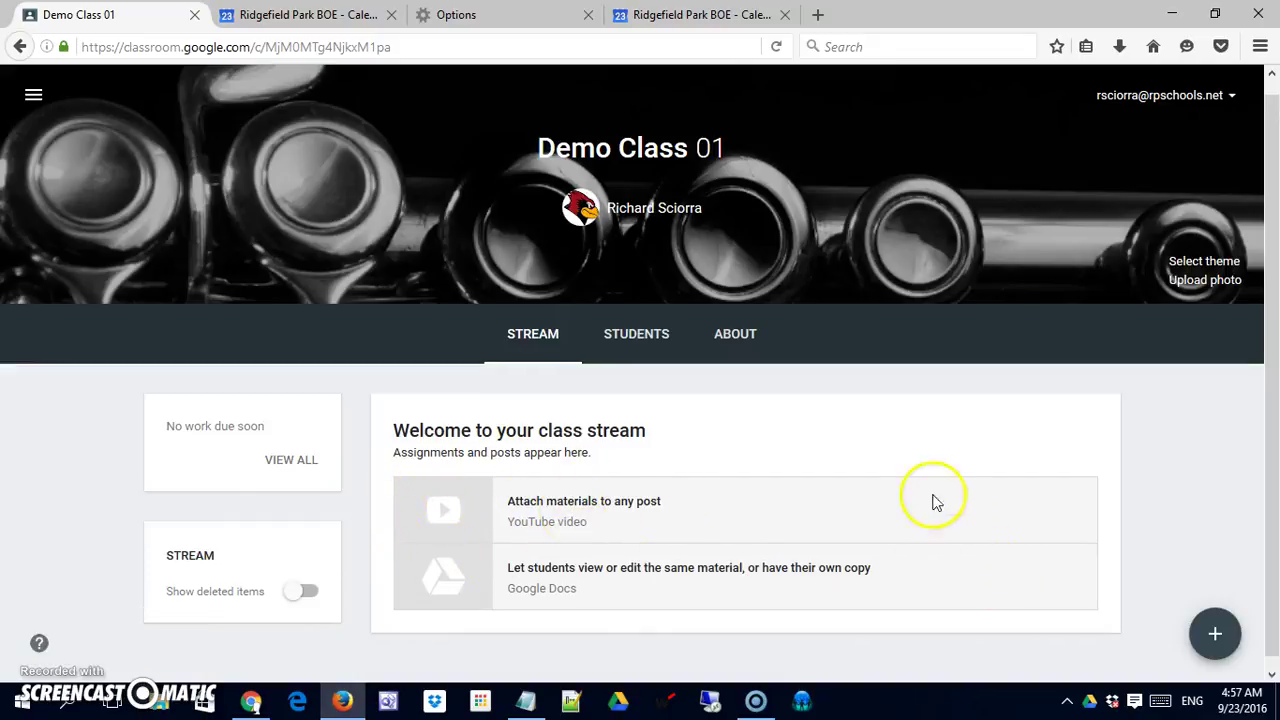
click(645, 340)
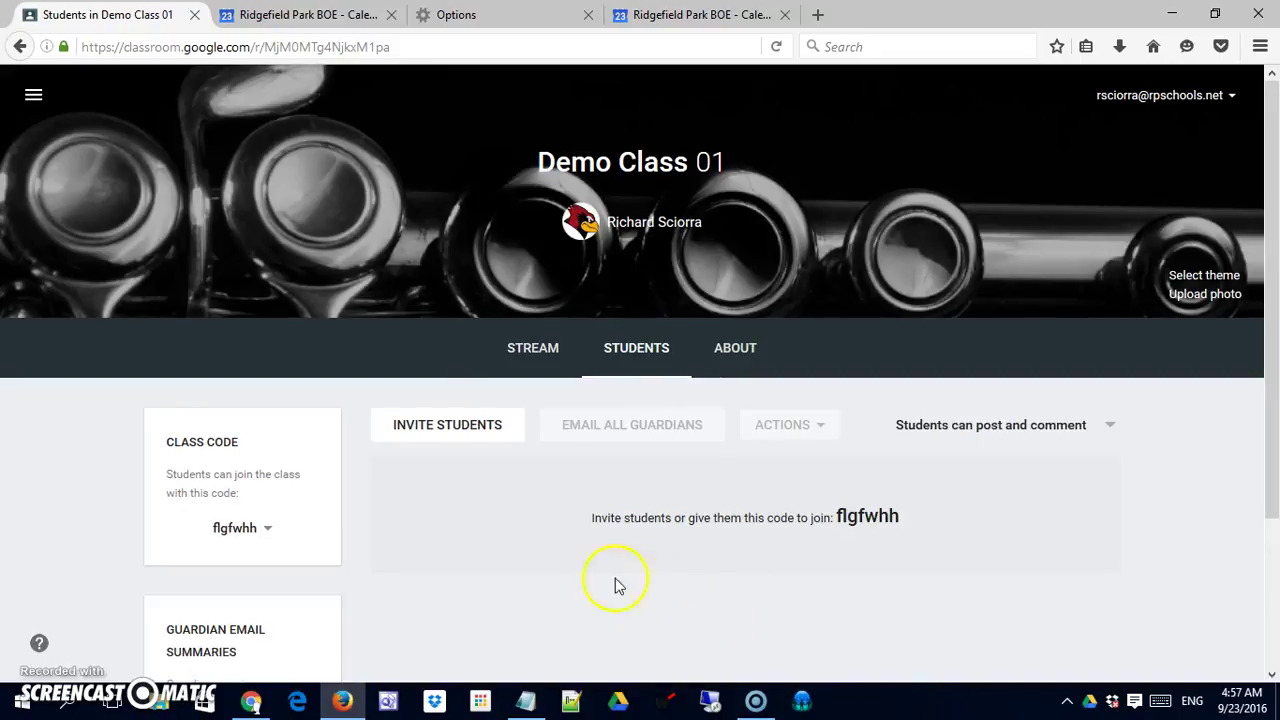
Step: Close the 'Select students to invite' list without inviting anyone
click(535, 346)
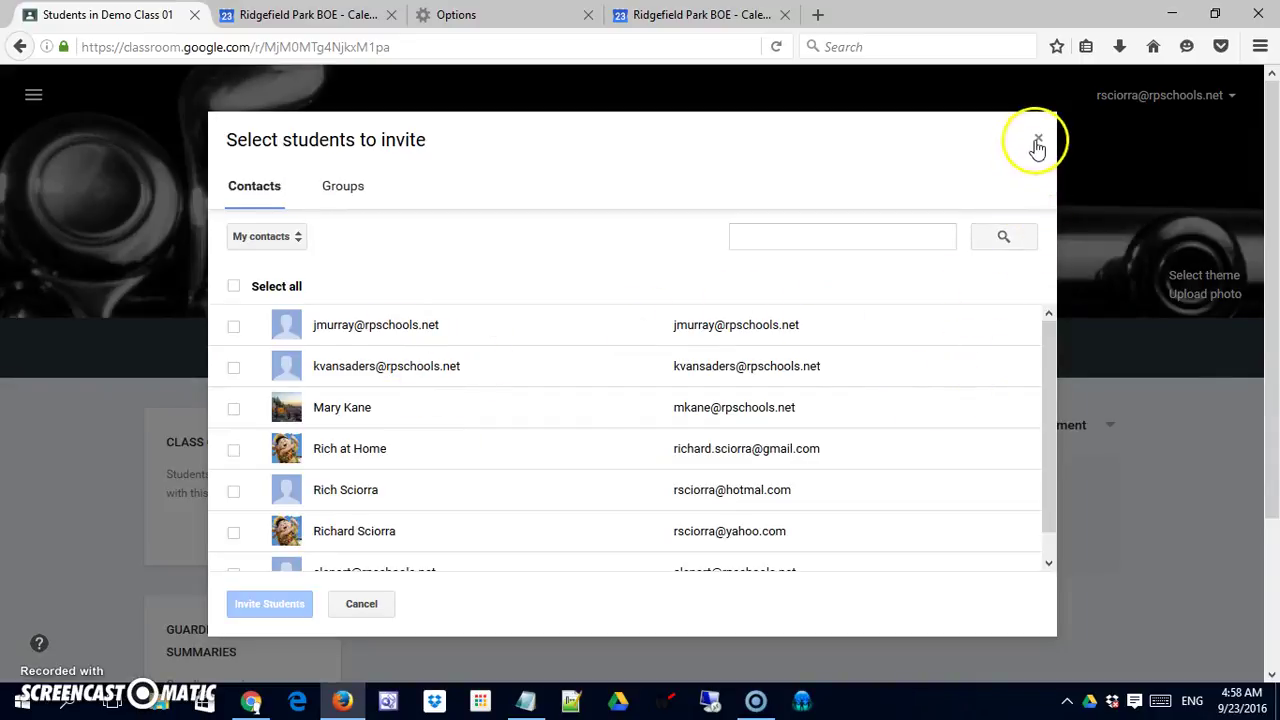
click(1037, 141)
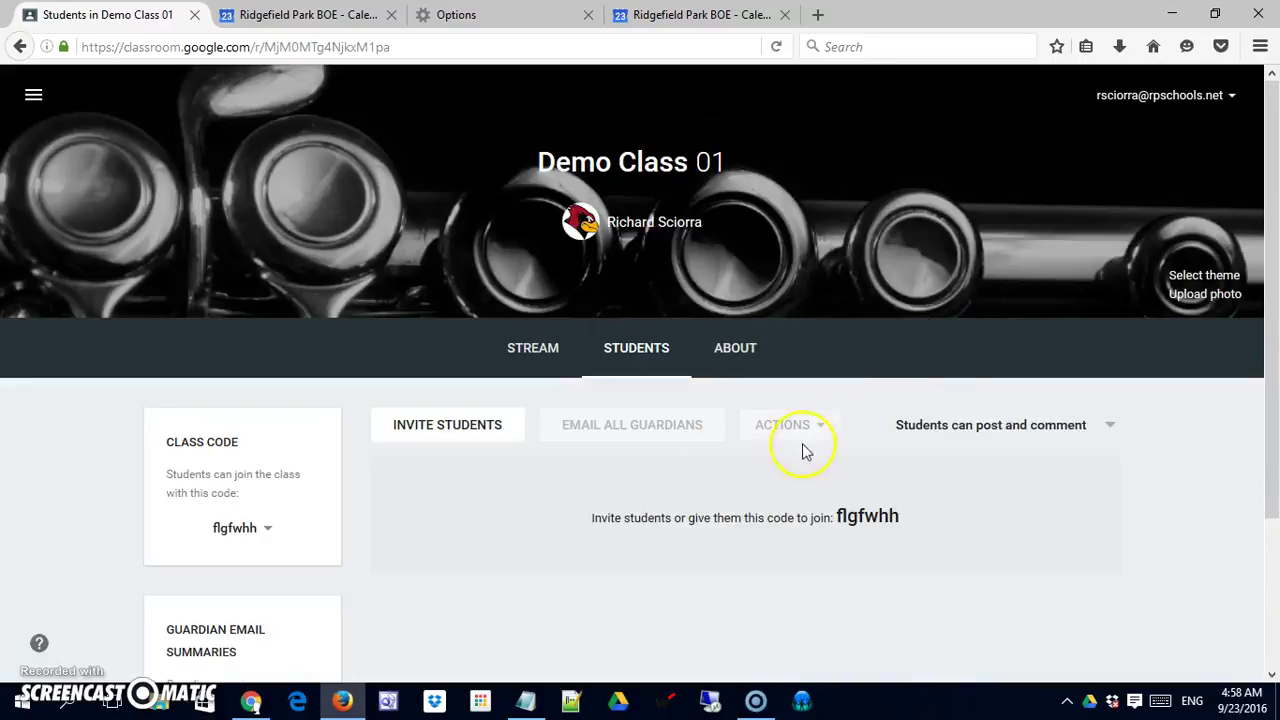
click(472, 450)
Step: Disable the class join code, then re-enable it to generate a new code
drag(1268, 345, 1262, 422)
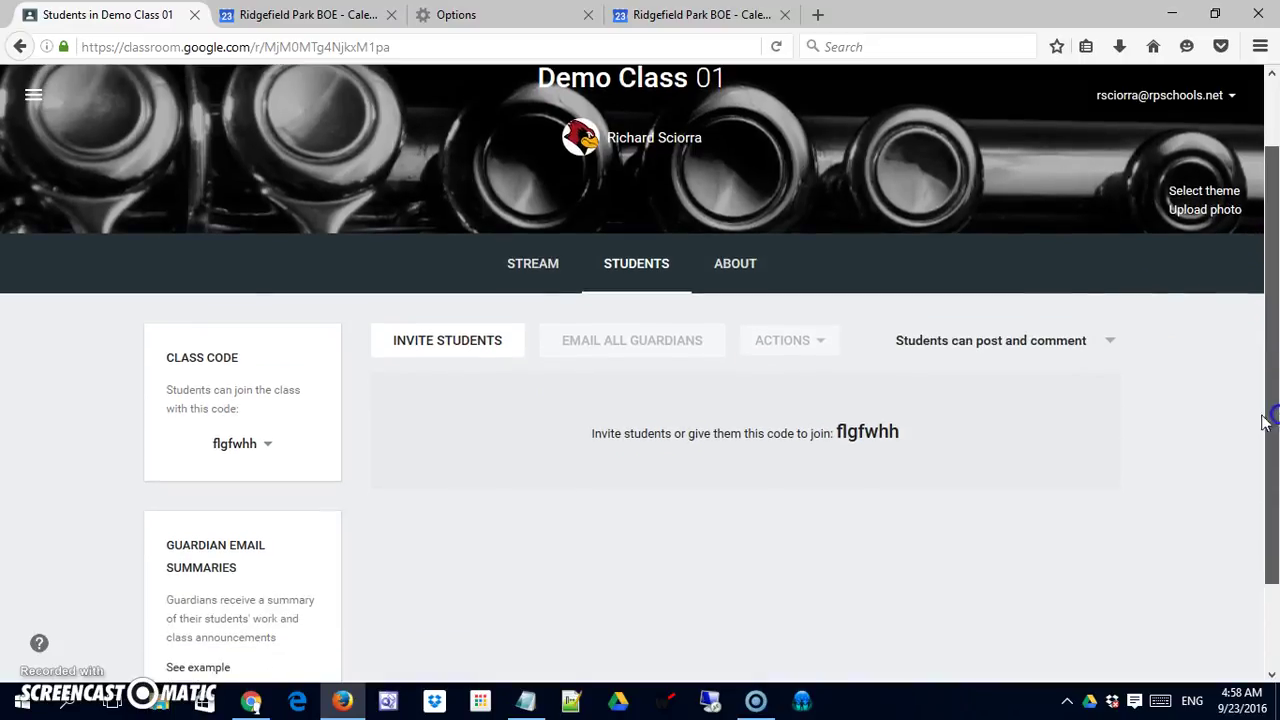
click(238, 463)
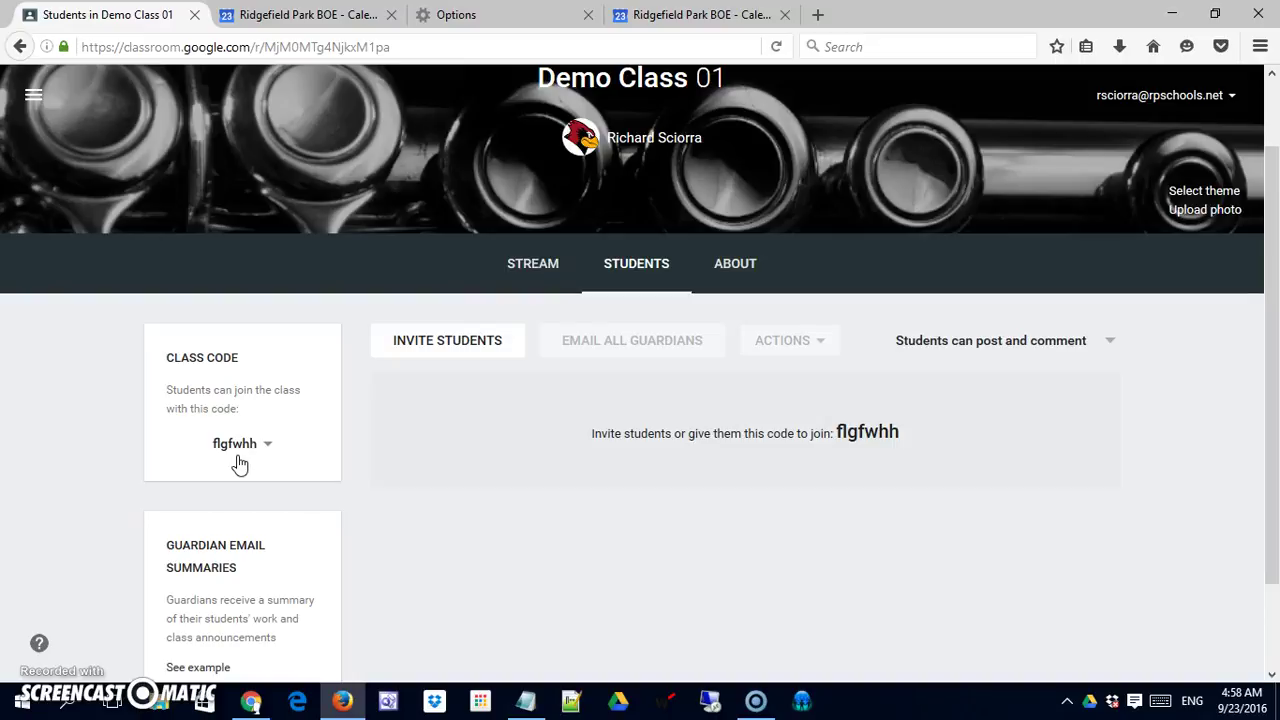
click(223, 451)
click(270, 450)
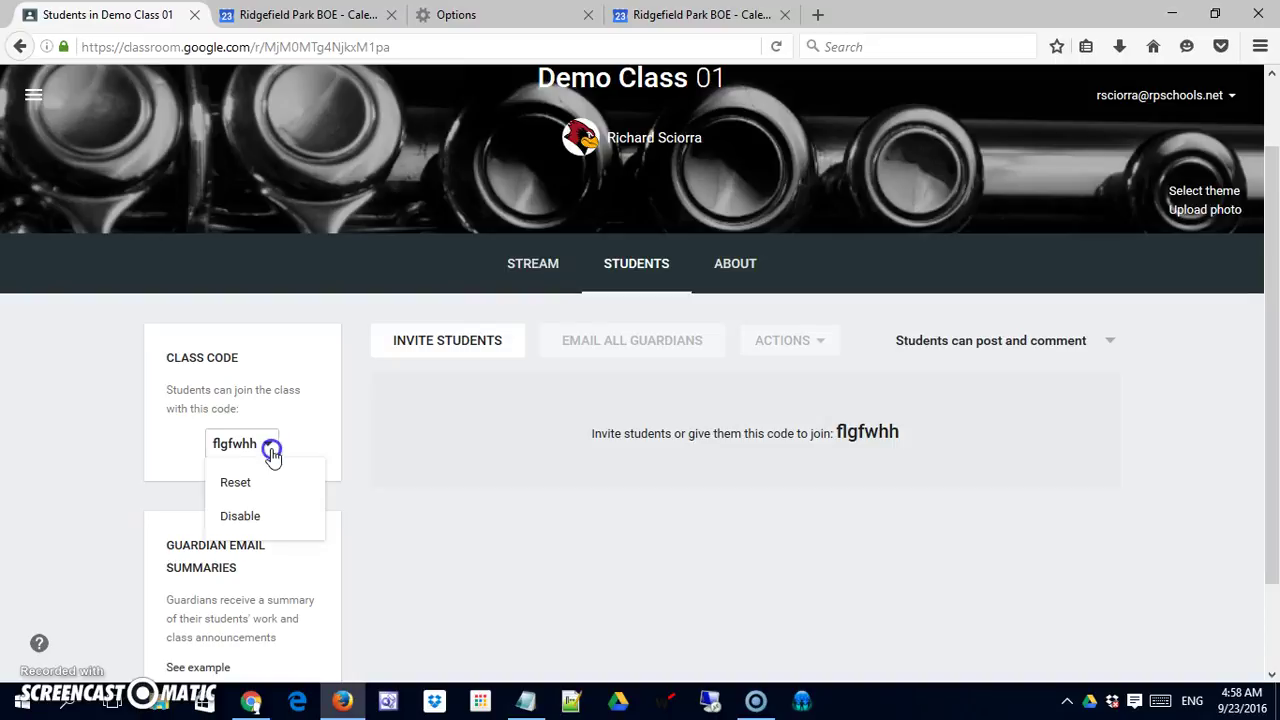
click(263, 523)
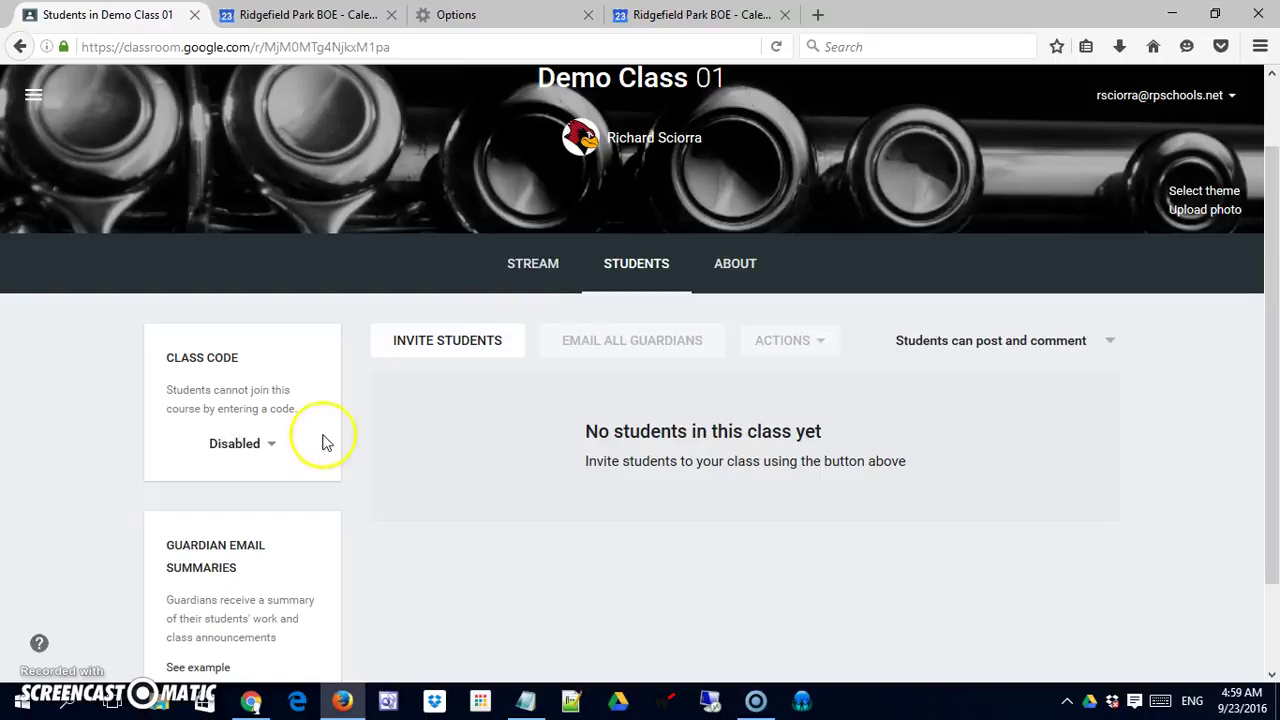
click(257, 443)
click(264, 484)
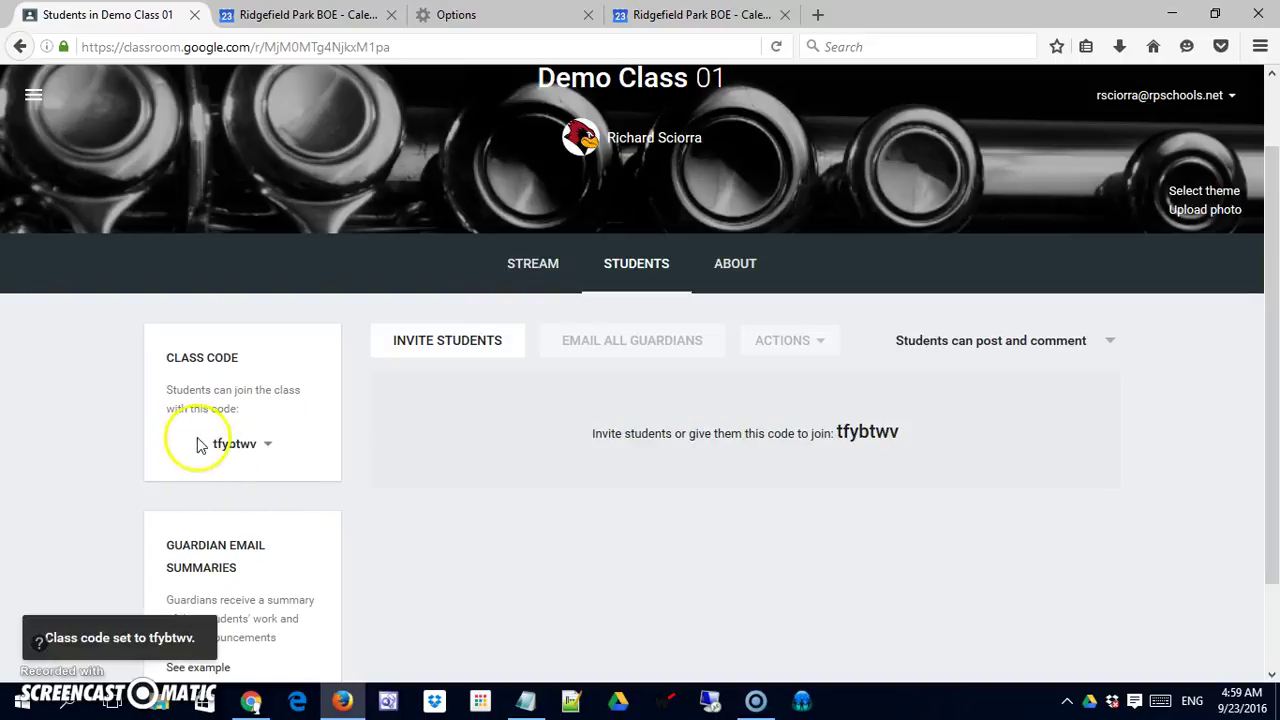
click(266, 422)
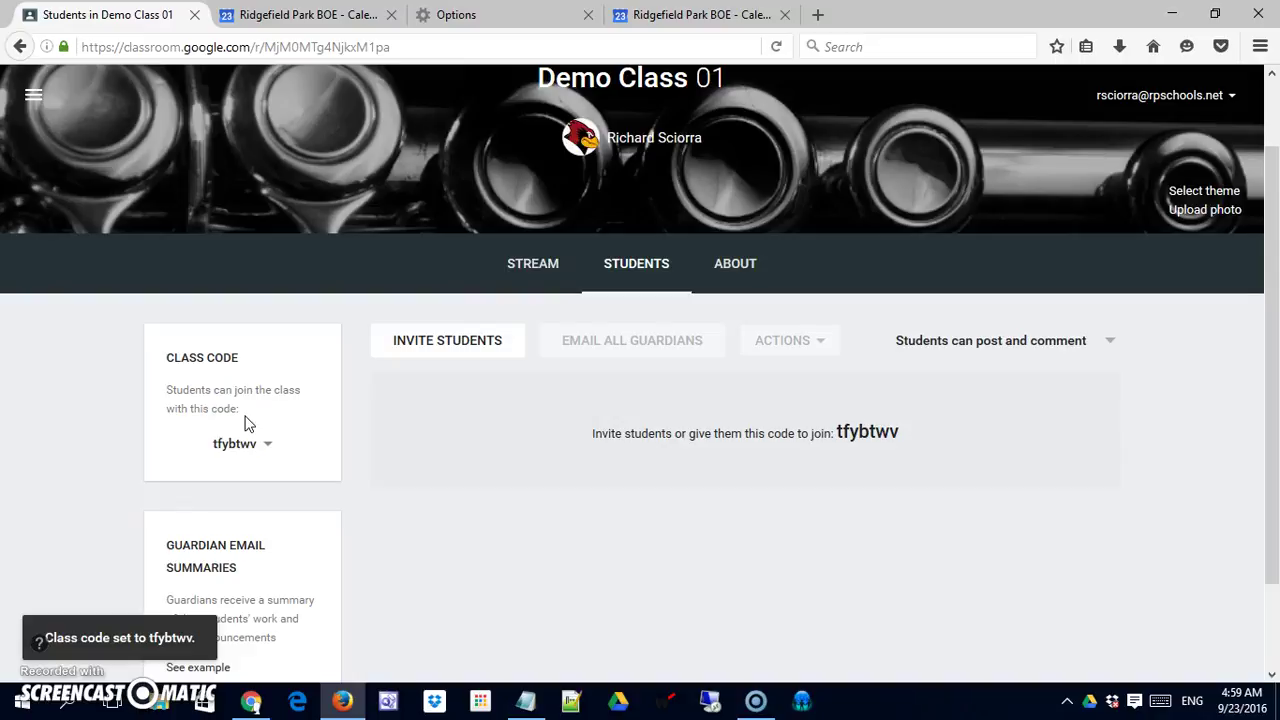
scroll(429, 457, down, 2)
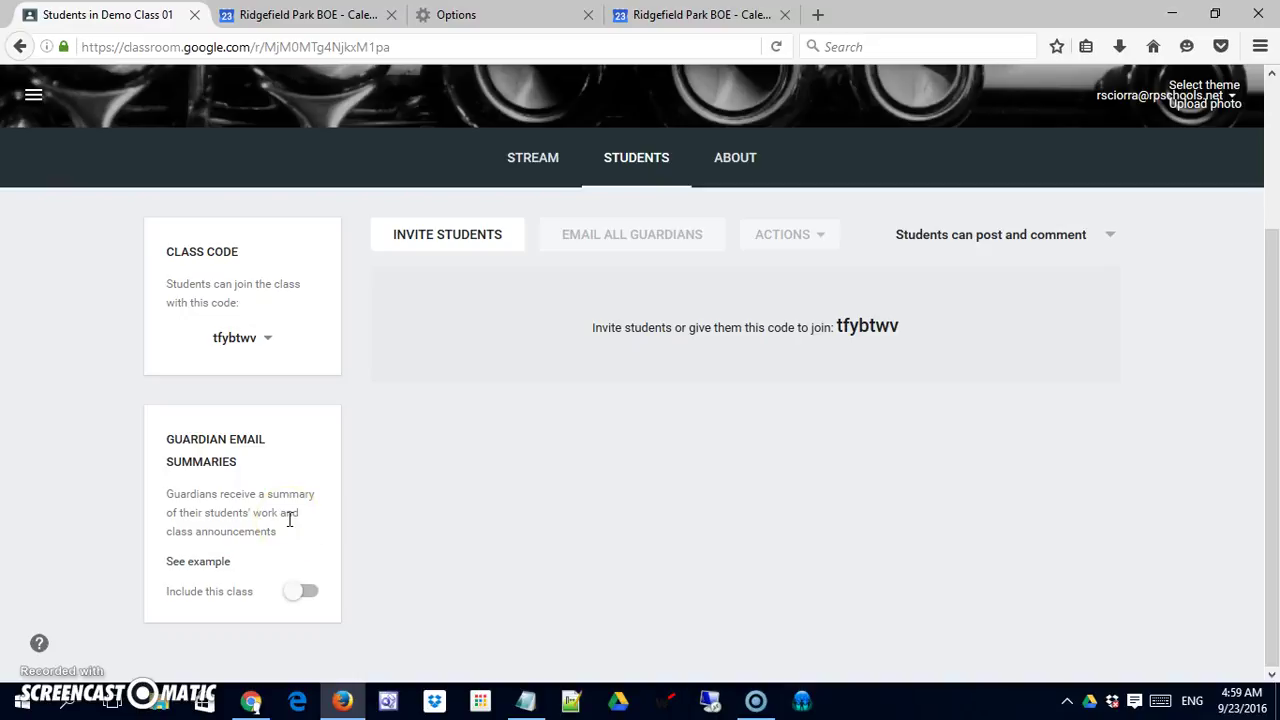
click(214, 563)
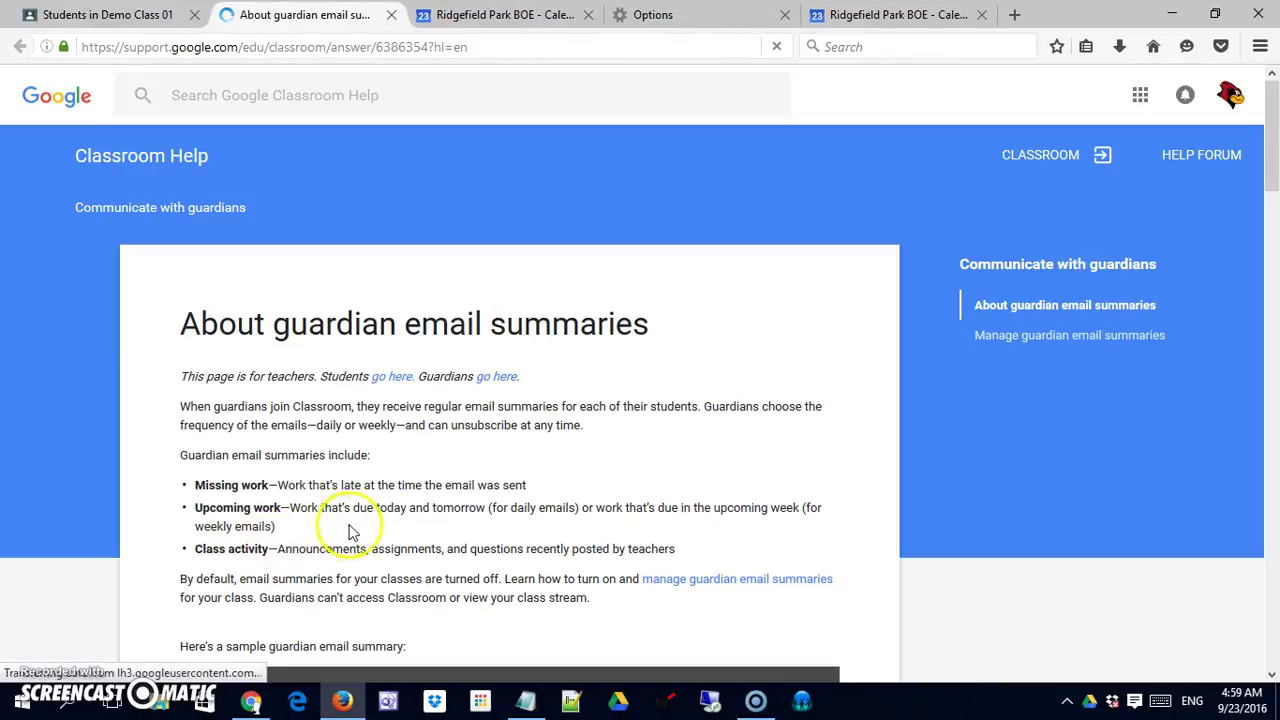
scroll(421, 515, down, 10)
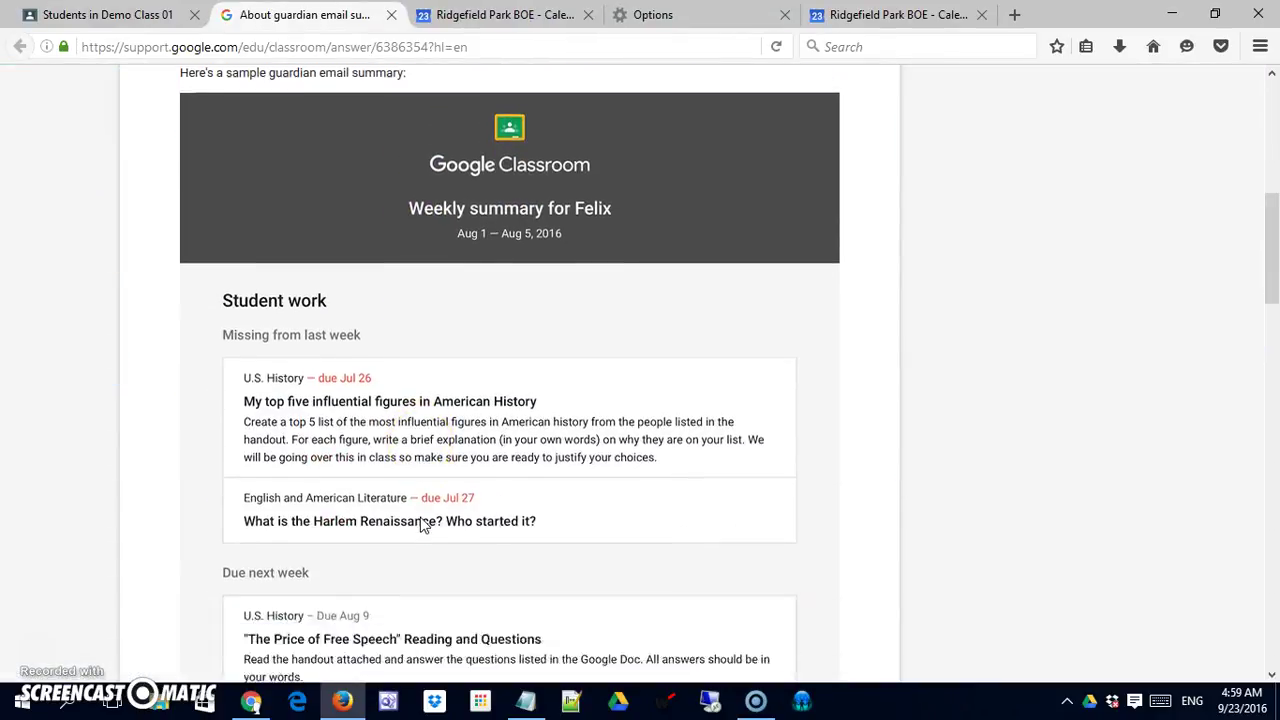
scroll(421, 525, down, 11)
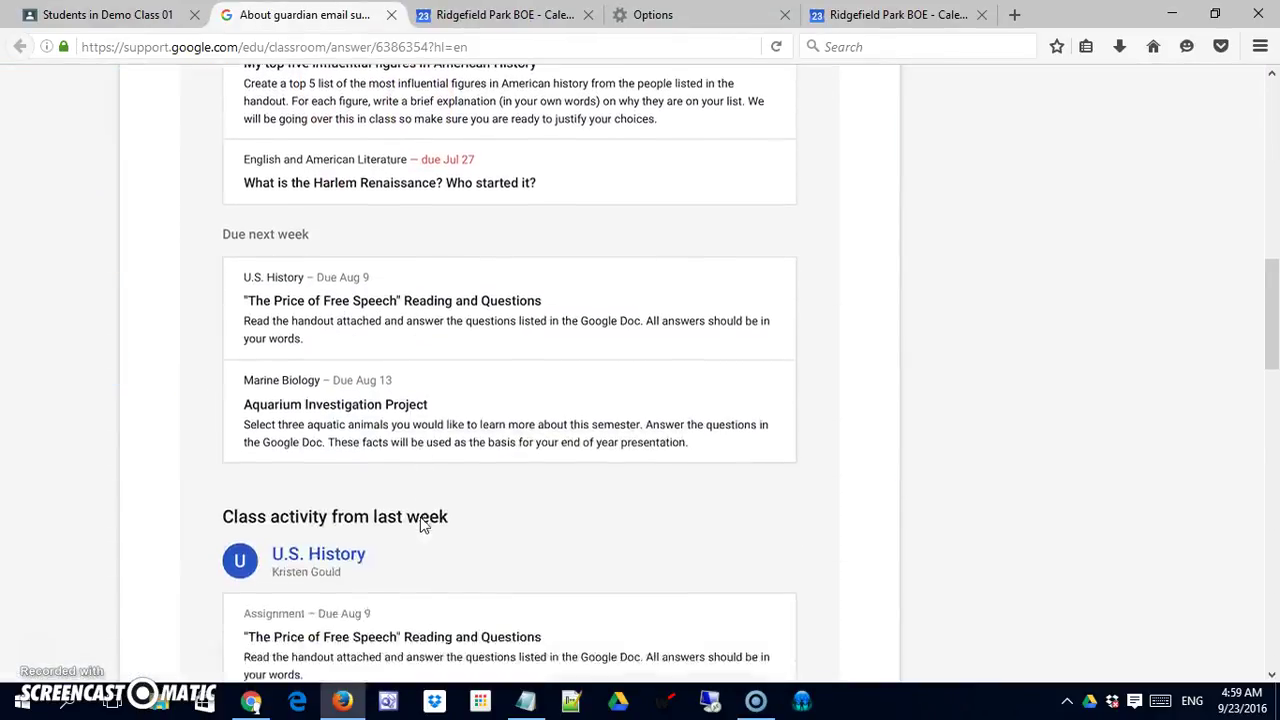
scroll(421, 523, down, 14)
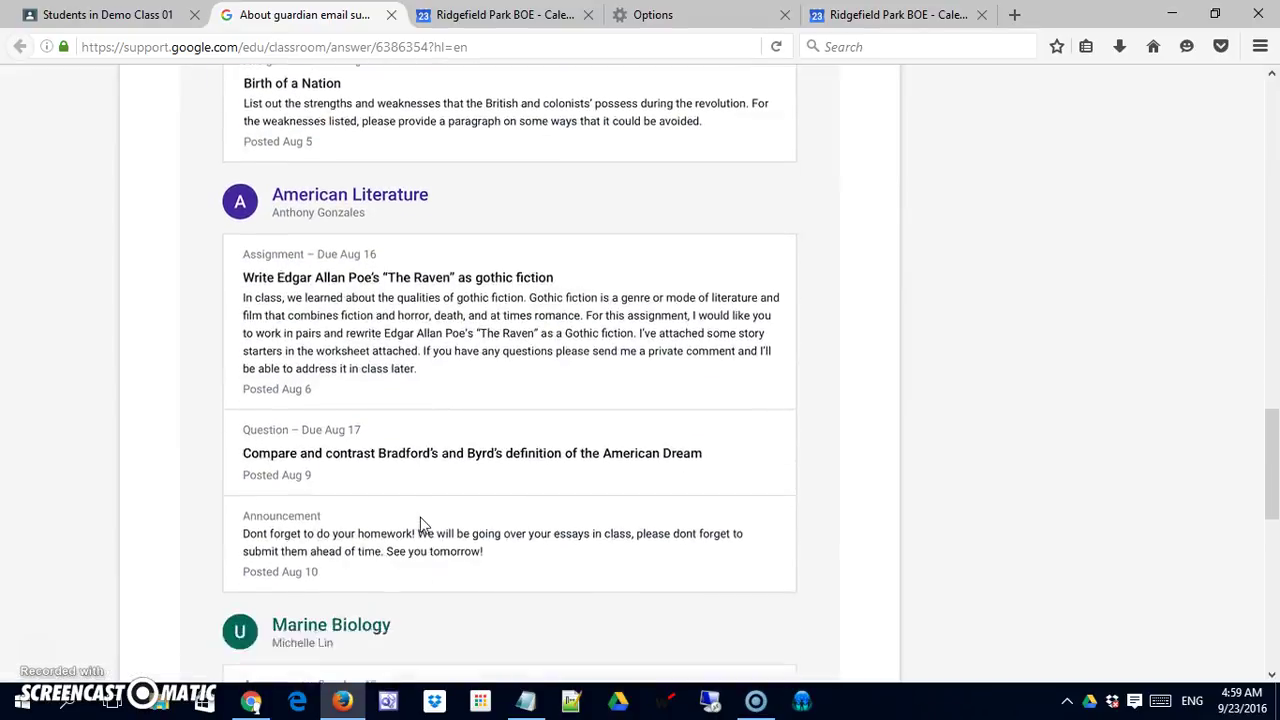
click(392, 15)
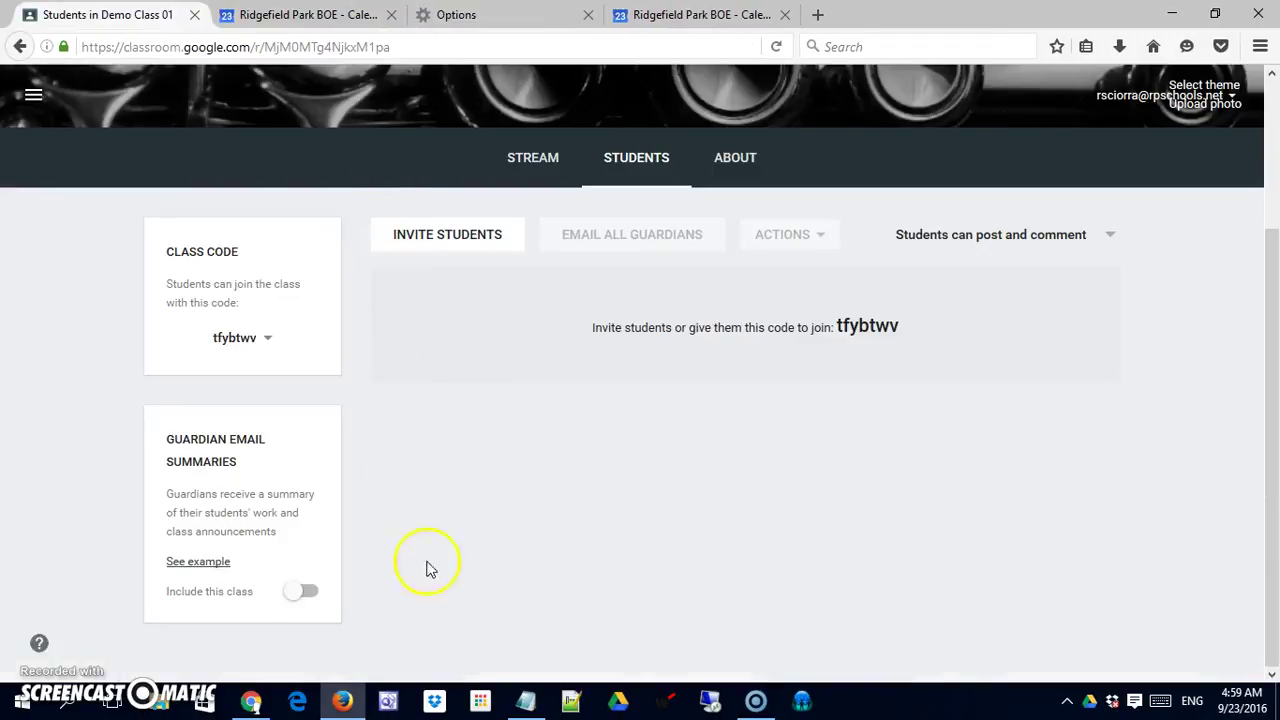
click(309, 594)
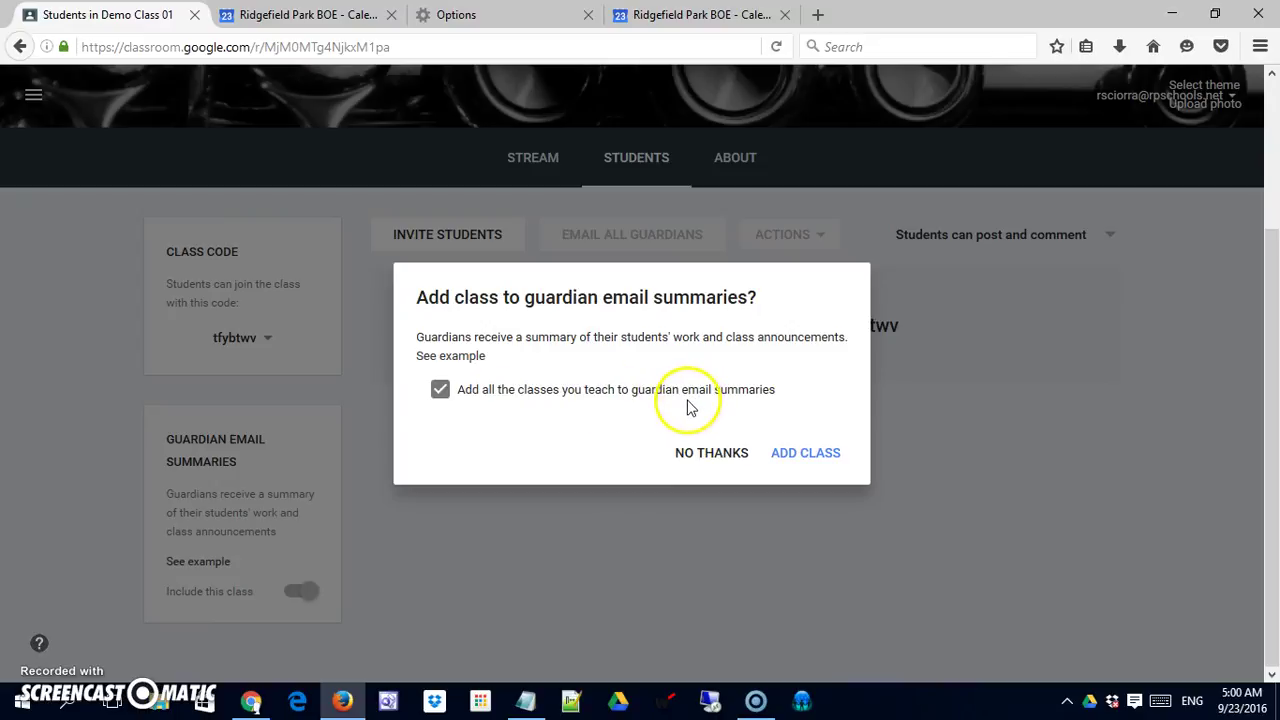
click(440, 390)
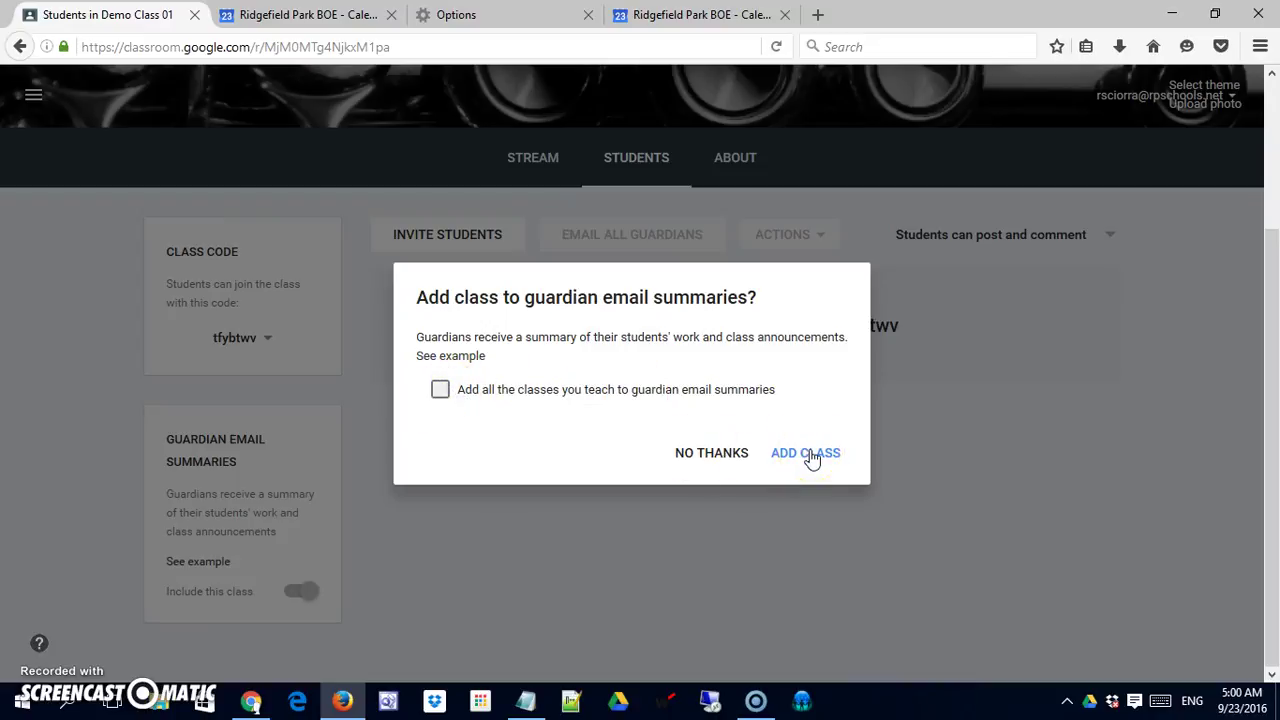
click(665, 452)
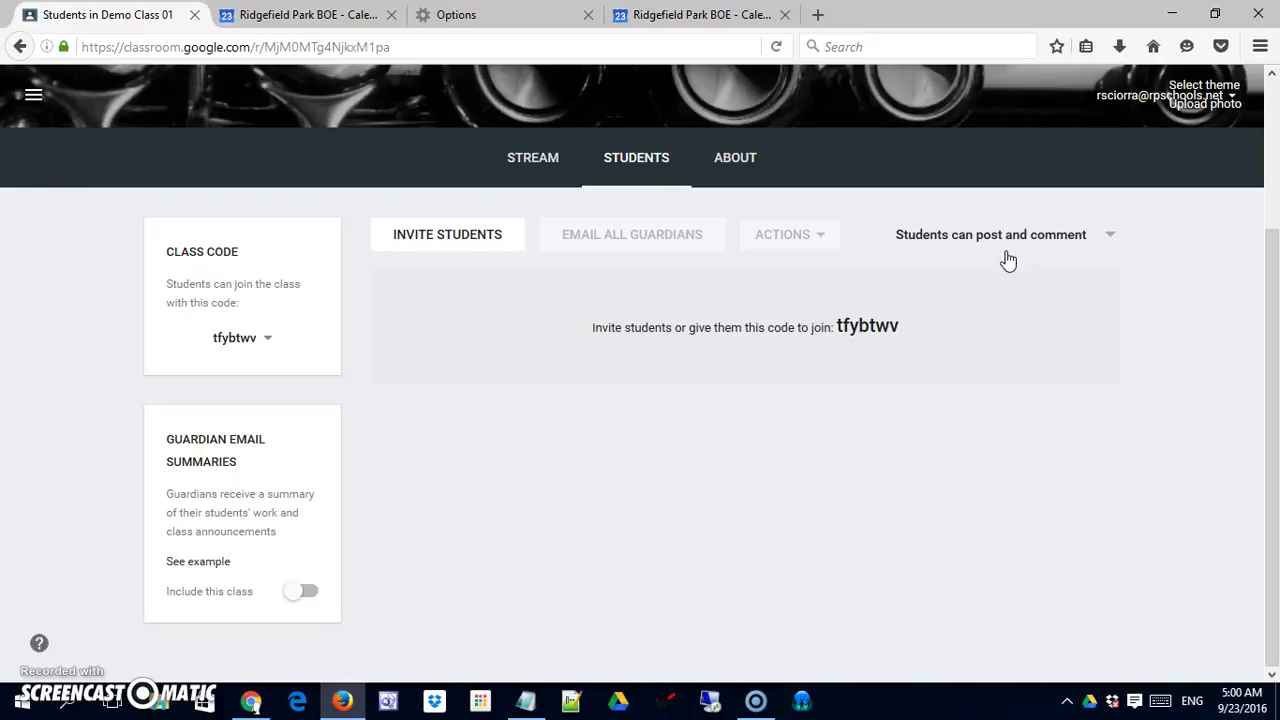
click(1110, 240)
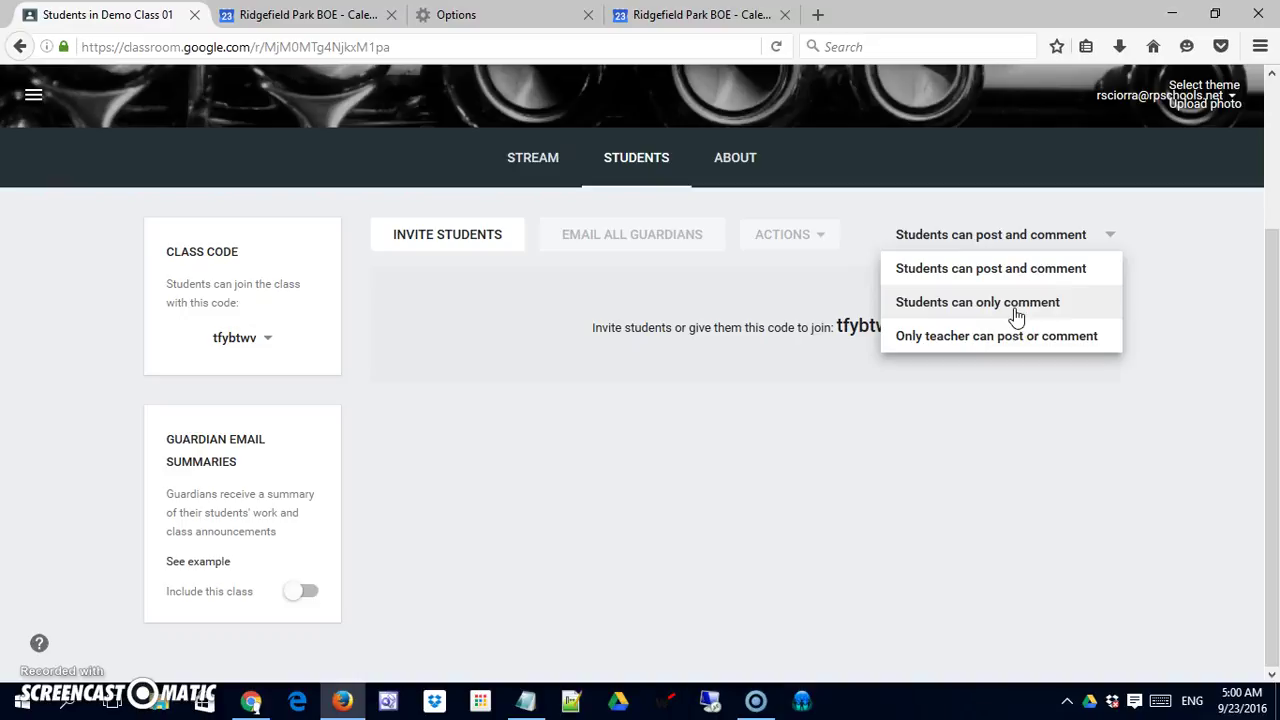
click(1024, 284)
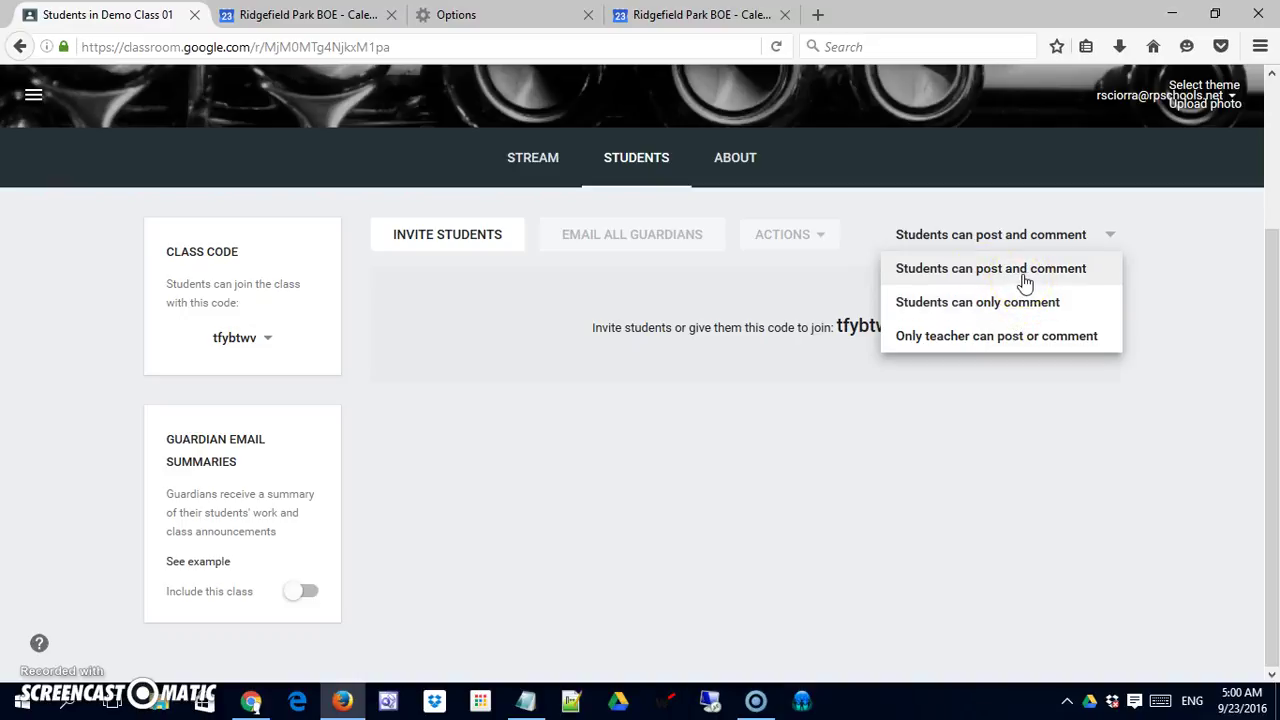
click(990, 273)
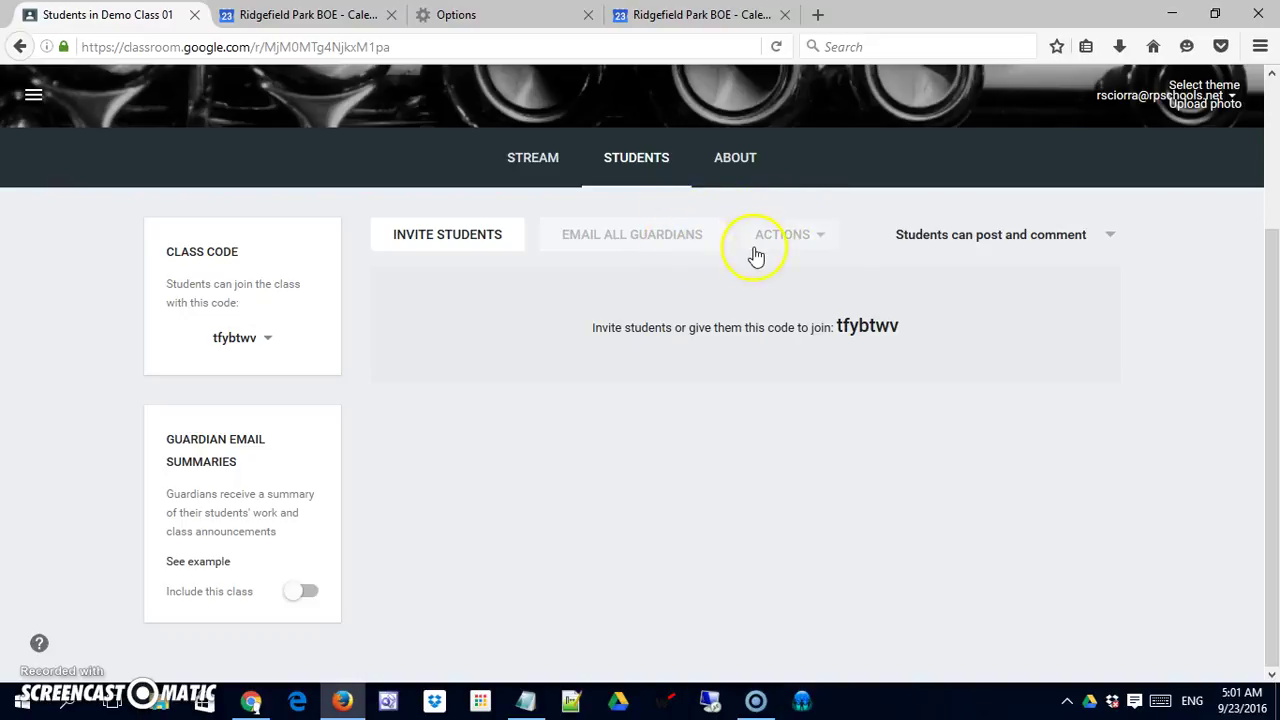
Step: On the About page, enter 'This is my demo class.' as the description and begin the Room field
click(742, 163)
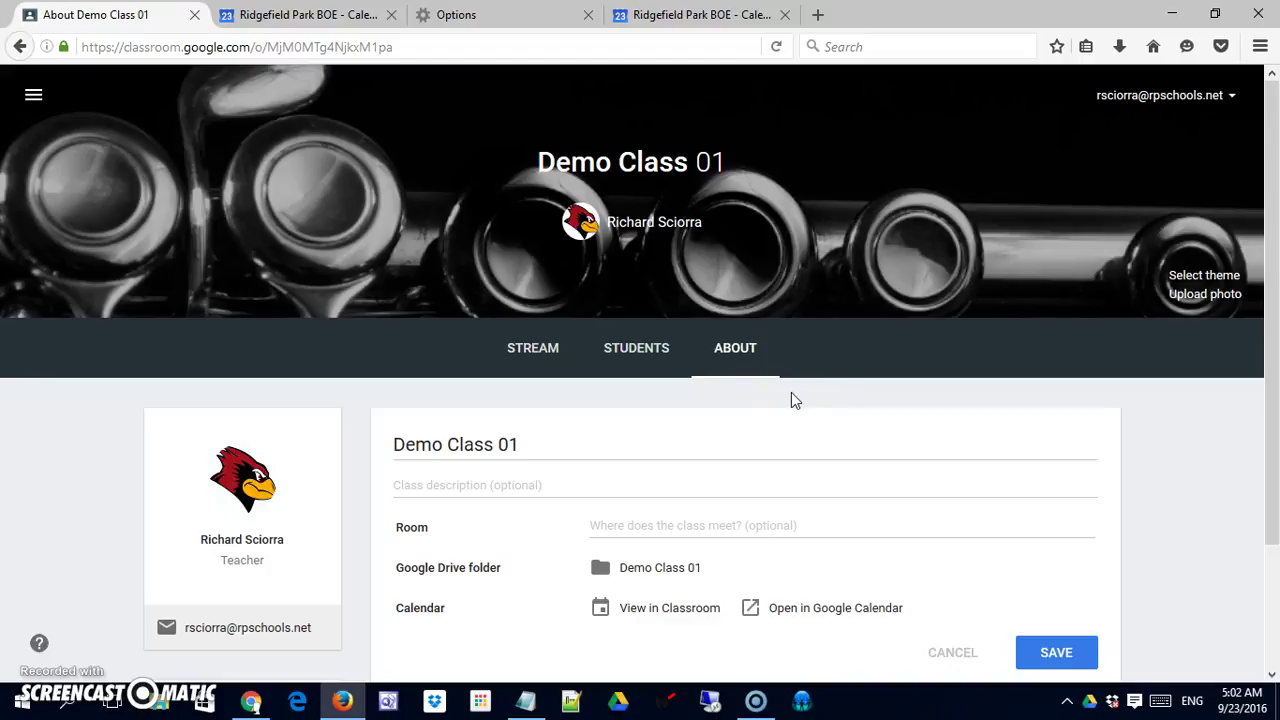
click(529, 488)
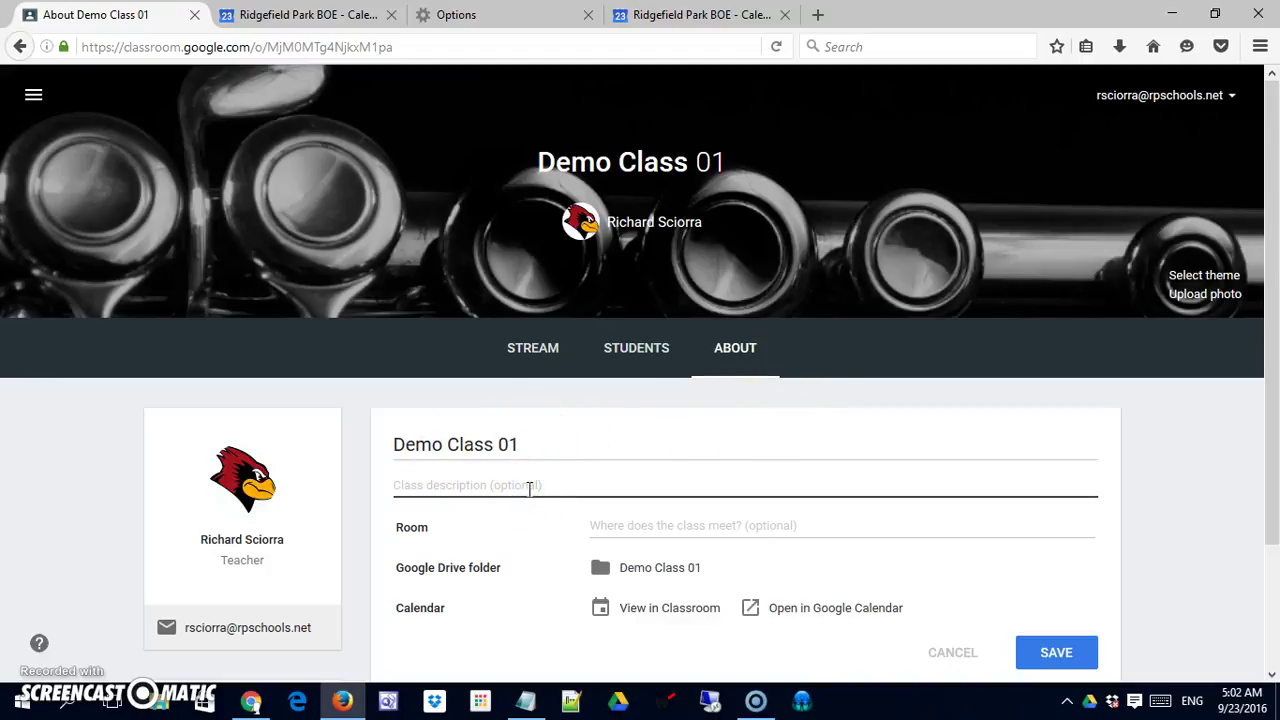
text(Thisis my demo class.)
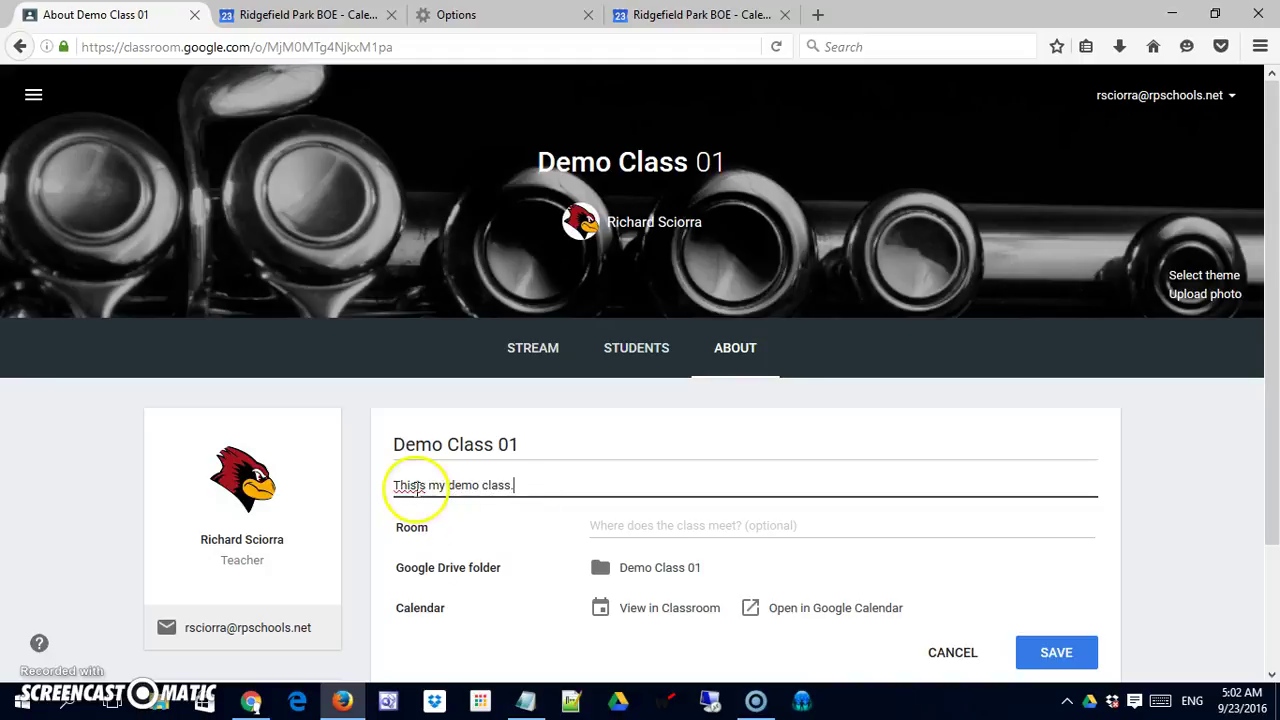
click(411, 488)
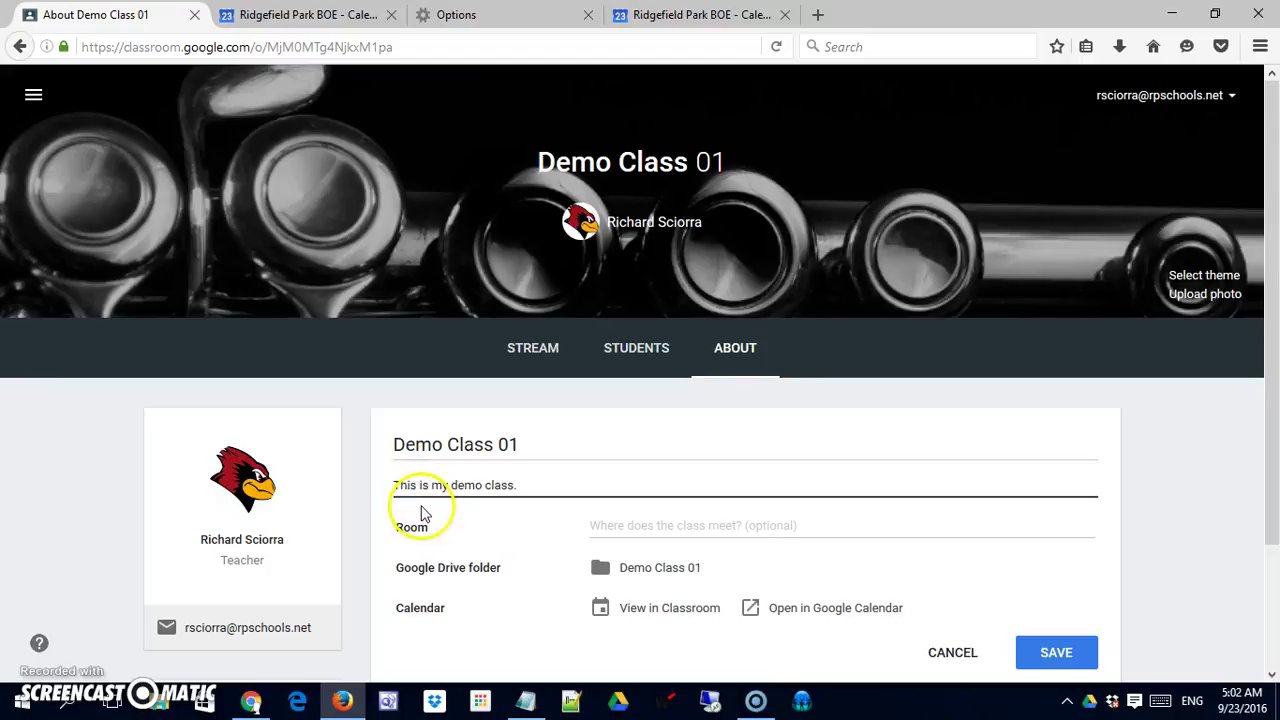
click(635, 530)
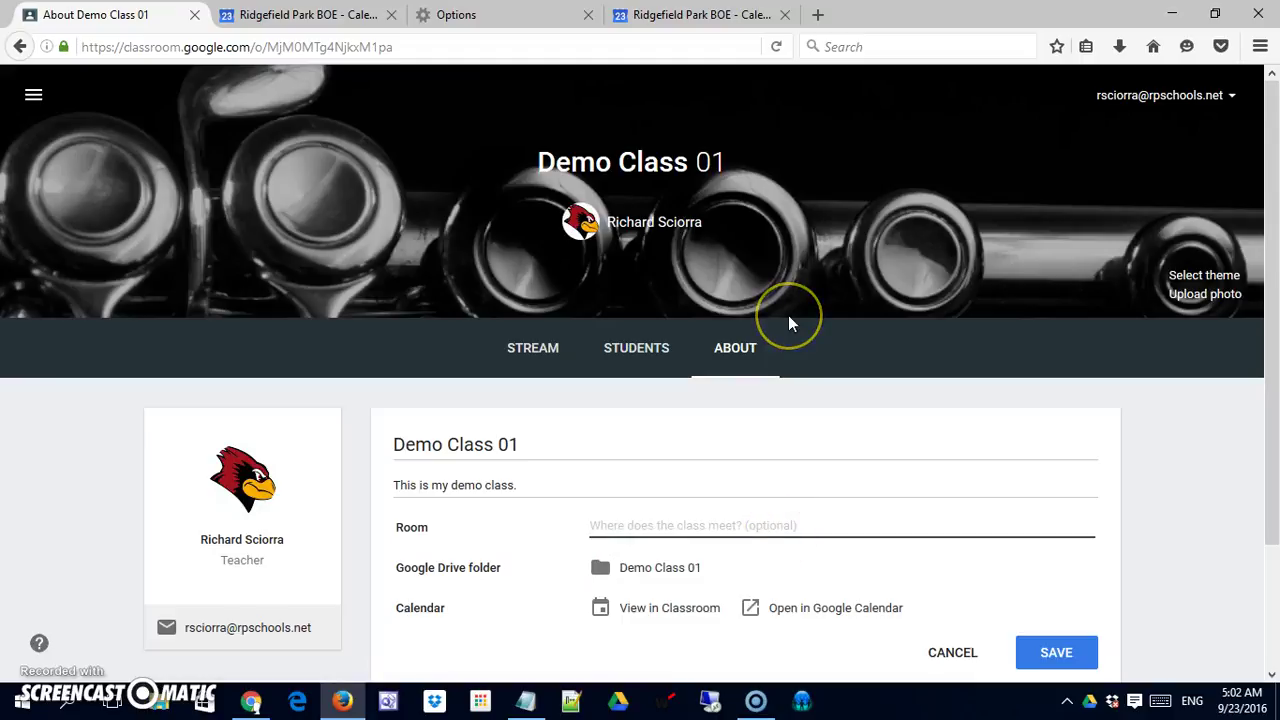
text(Ro)
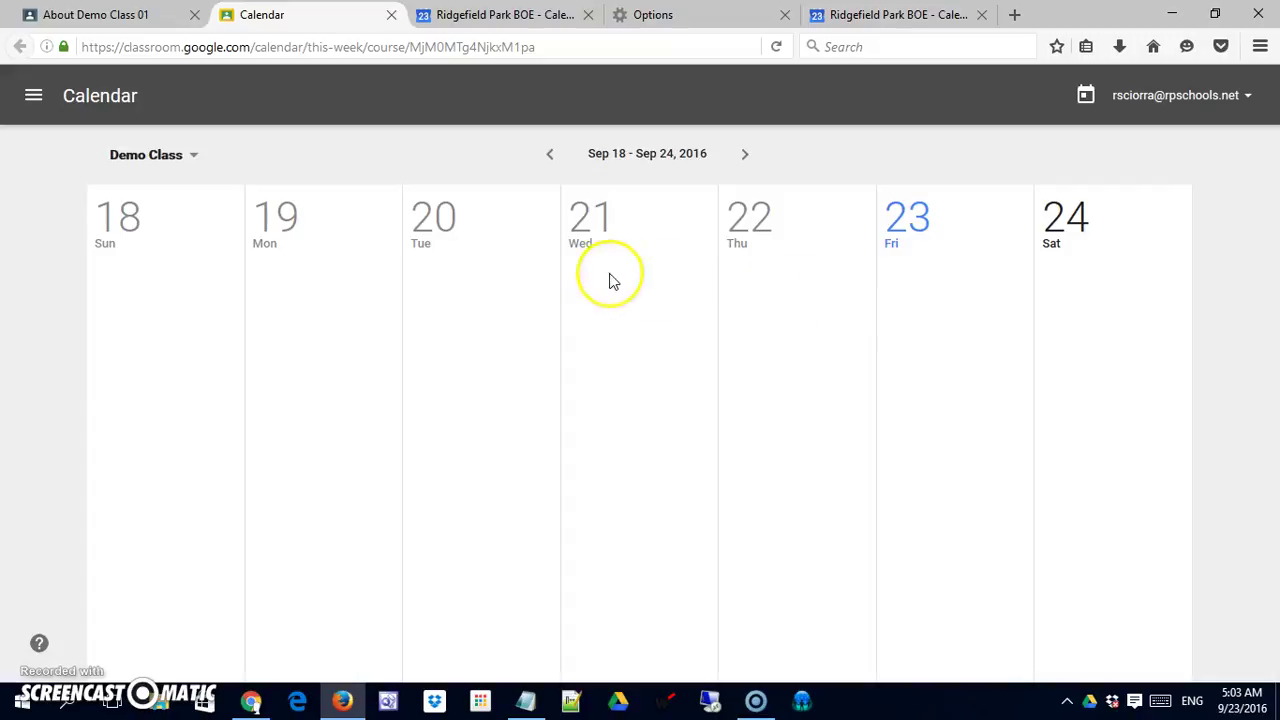
Step: Close the Calendar tab to return to Demo Class 01's About page
click(391, 14)
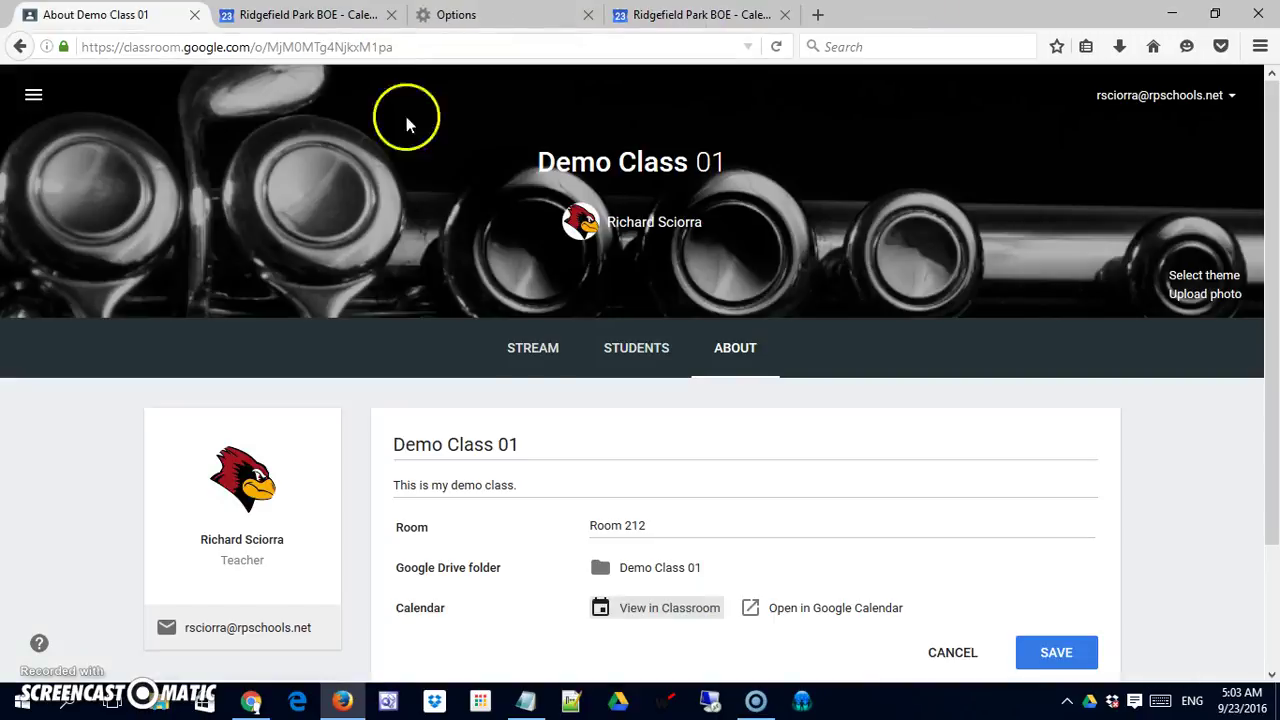
Step: View the class calendar for September 2016 in Google Calendar, then close both calendar tabs
click(750, 618)
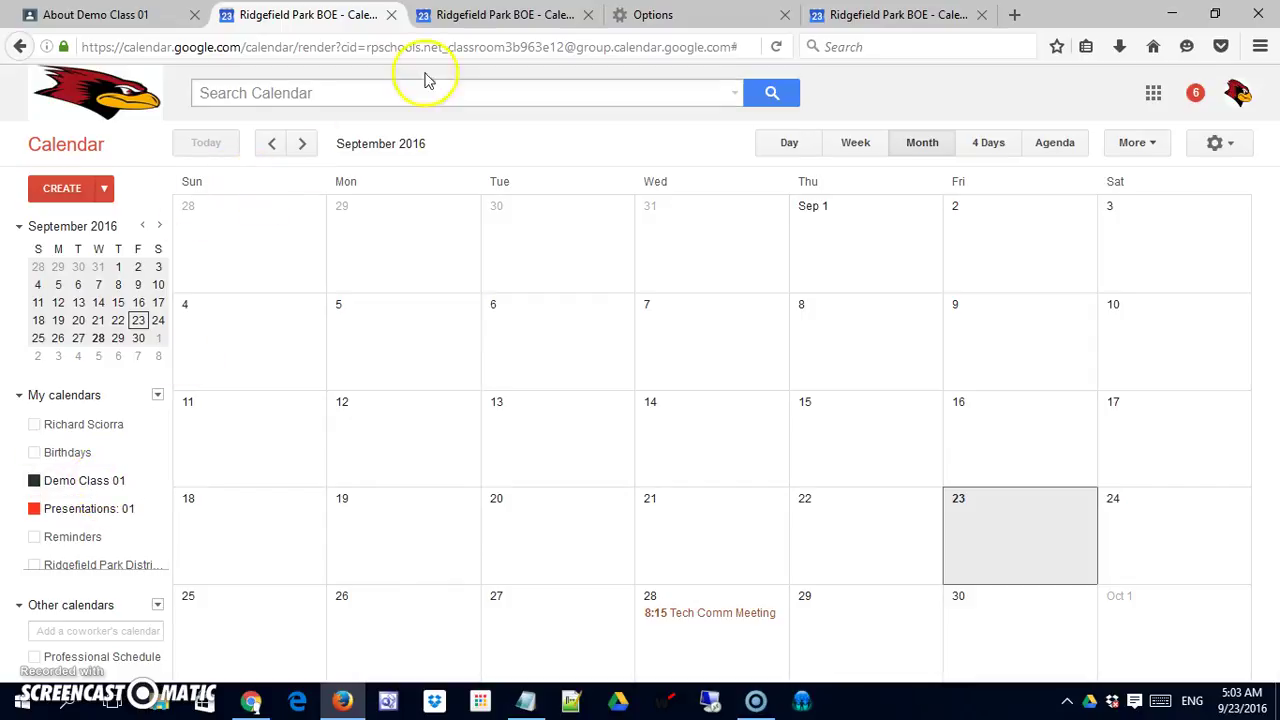
click(388, 20)
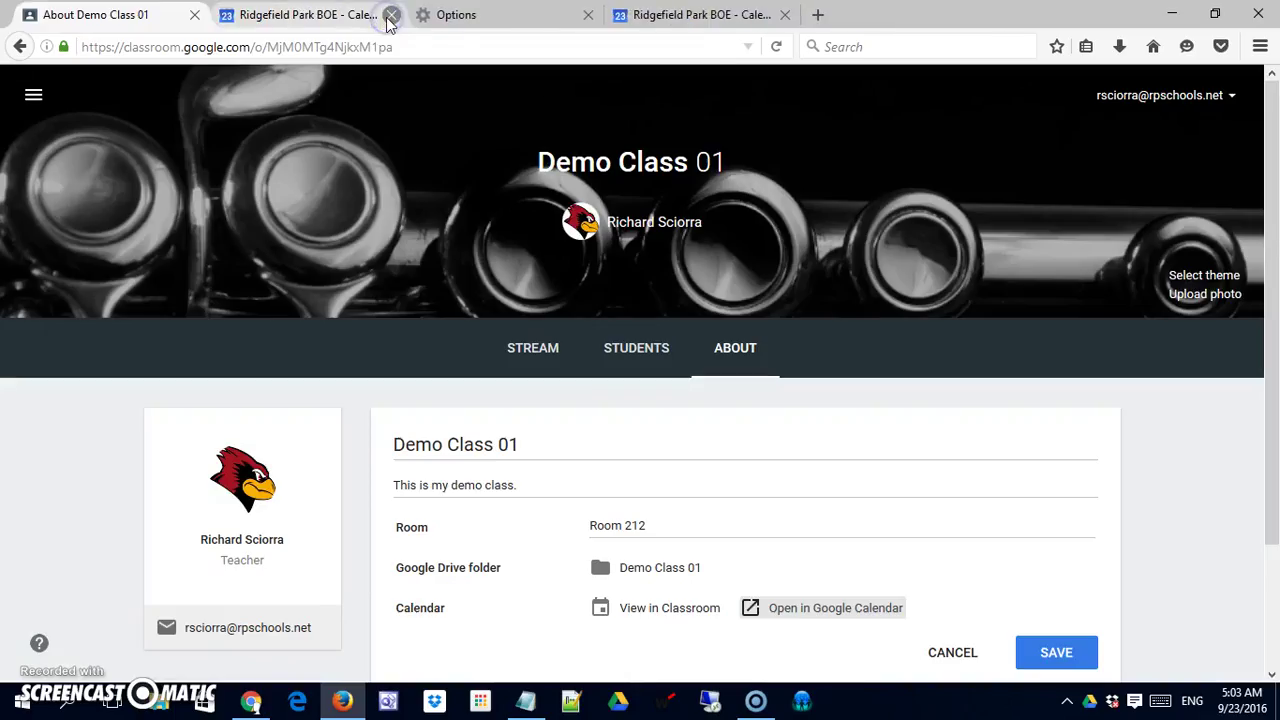
click(388, 20)
scroll(595, 455, down, 3)
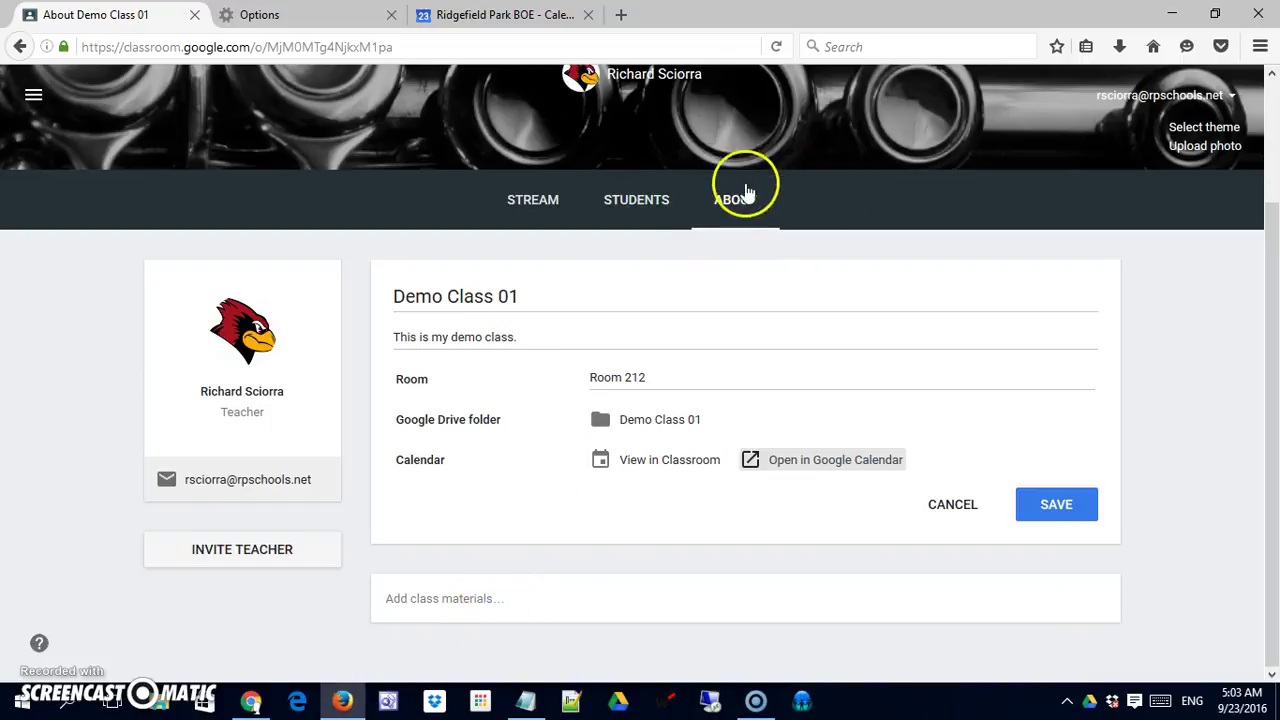
scroll(772, 272, up, 3)
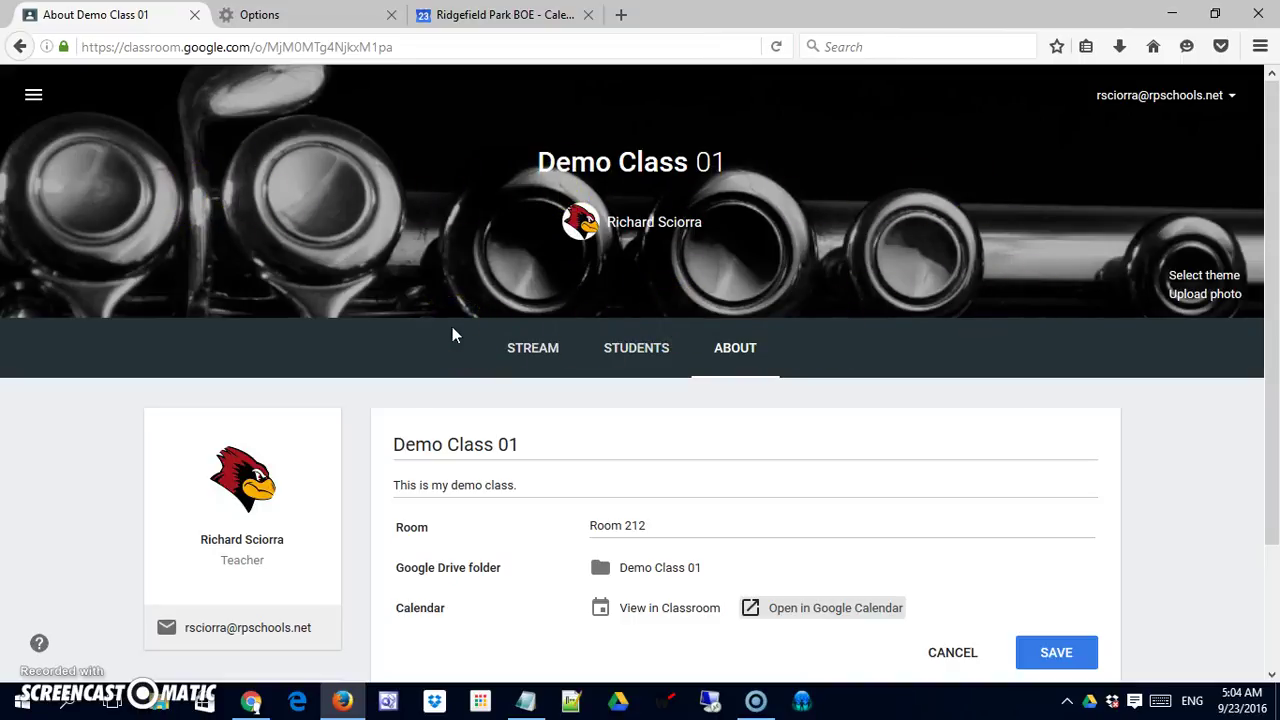
Step: Apply the colored-pencils image as the class banner theme
click(1206, 276)
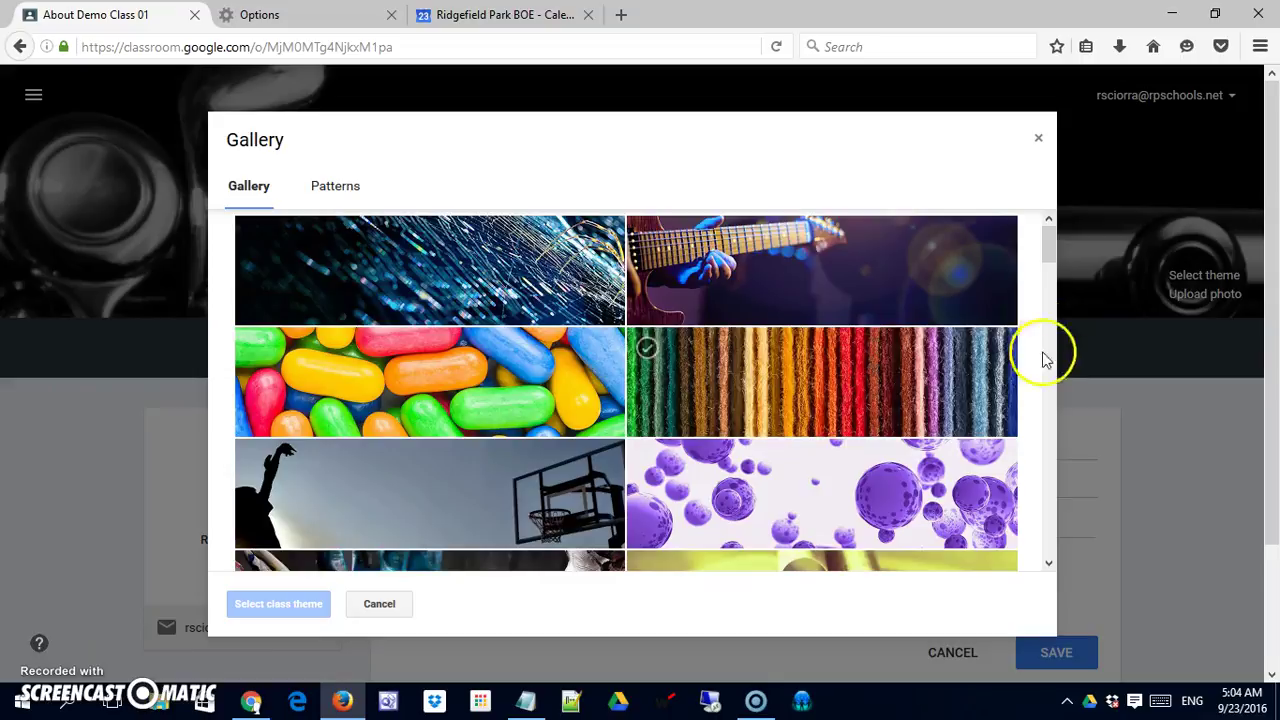
click(1048, 255)
mouse_move(1048, 255)
mouse_down()
mouse_move(1051, 514)
mouse_move(1051, 449)
mouse_up()
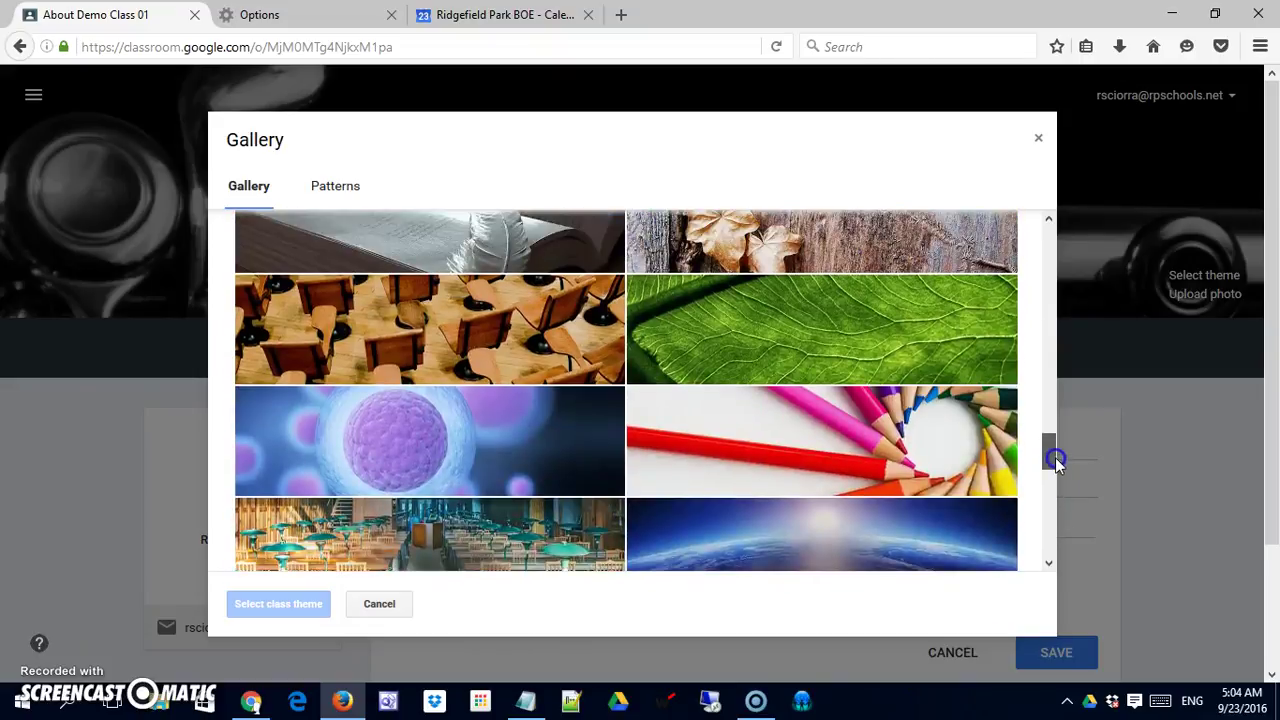
click(866, 357)
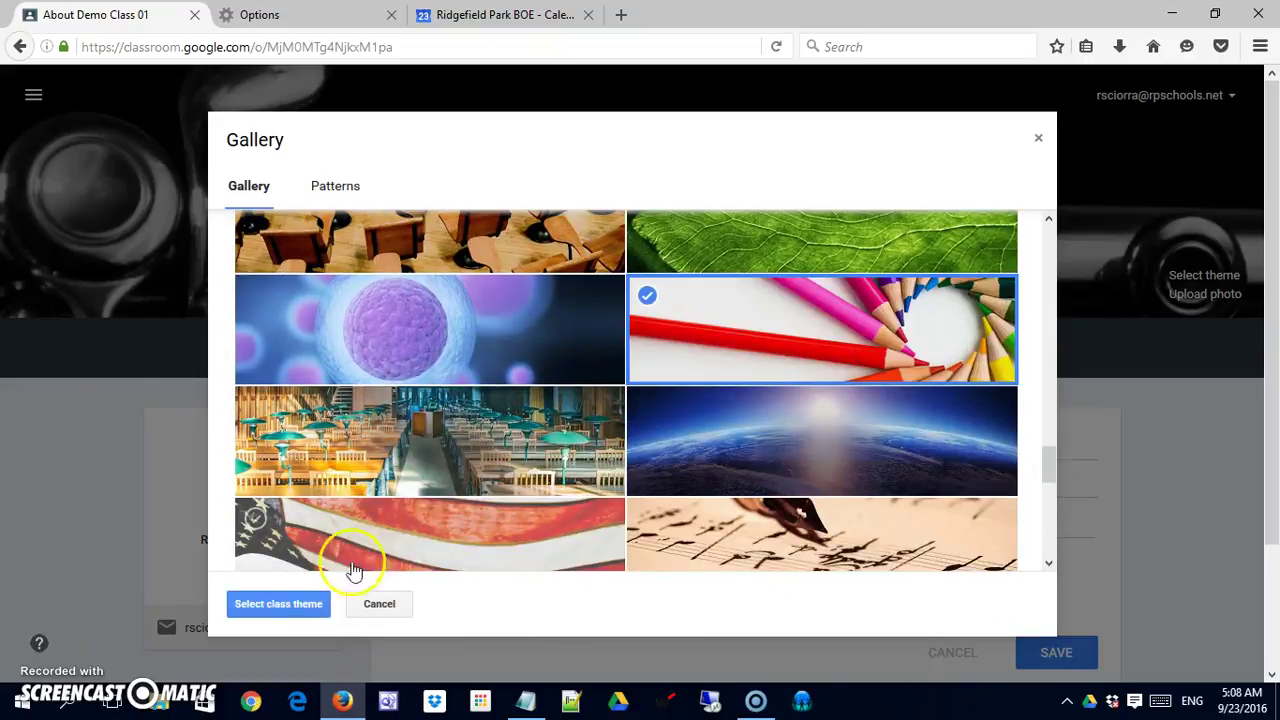
click(268, 610)
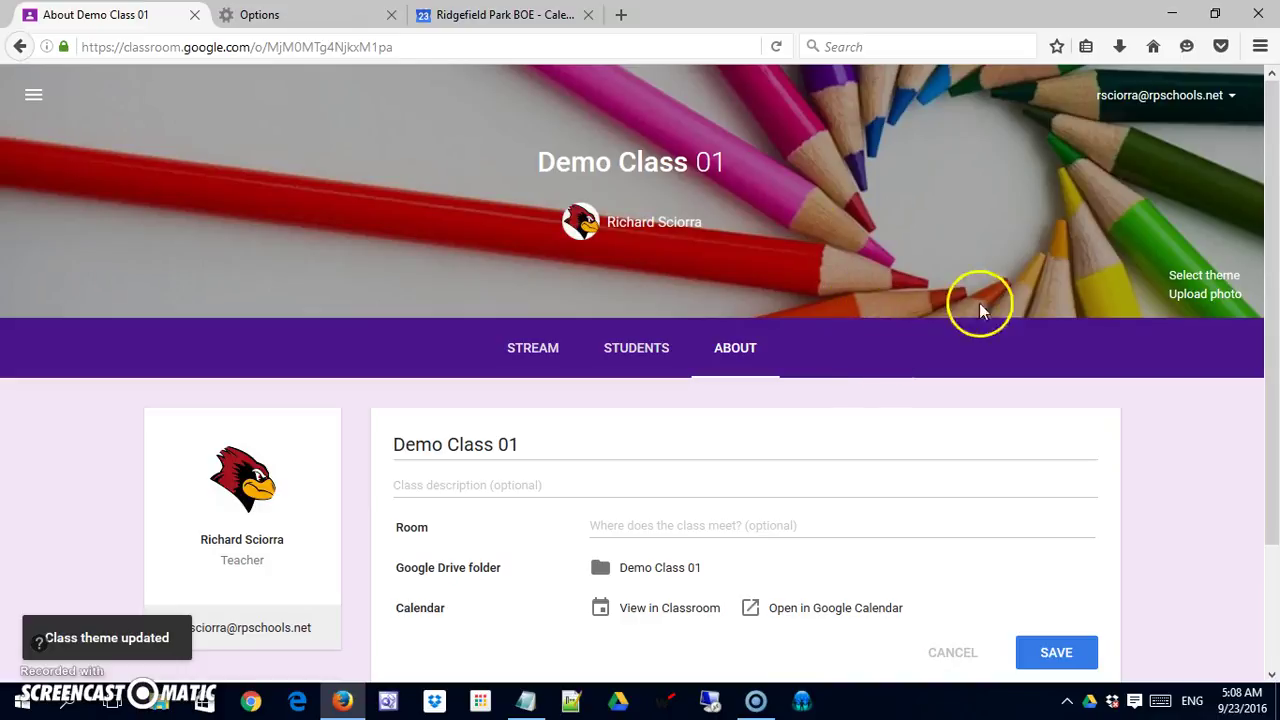
Step: Replace the banner with the green geometric tile from the Patterns themes
click(1190, 277)
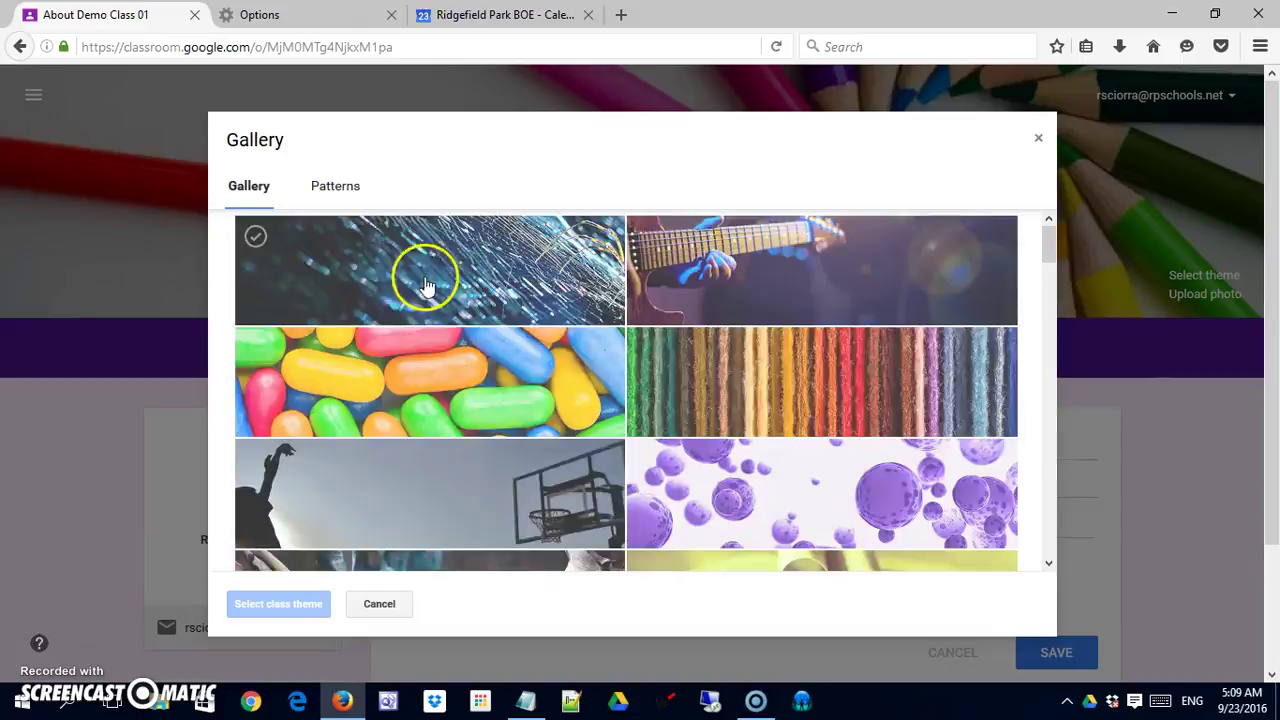
click(340, 189)
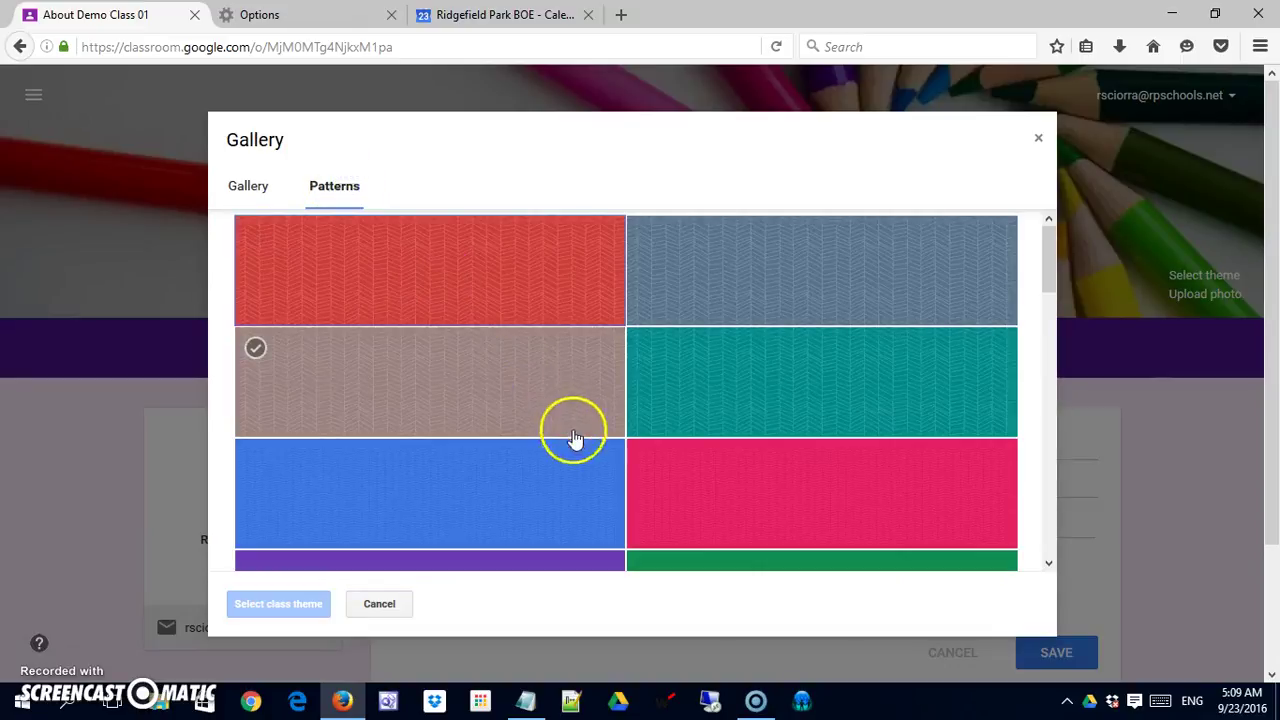
click(585, 448)
drag(1049, 284, 1050, 445)
click(917, 394)
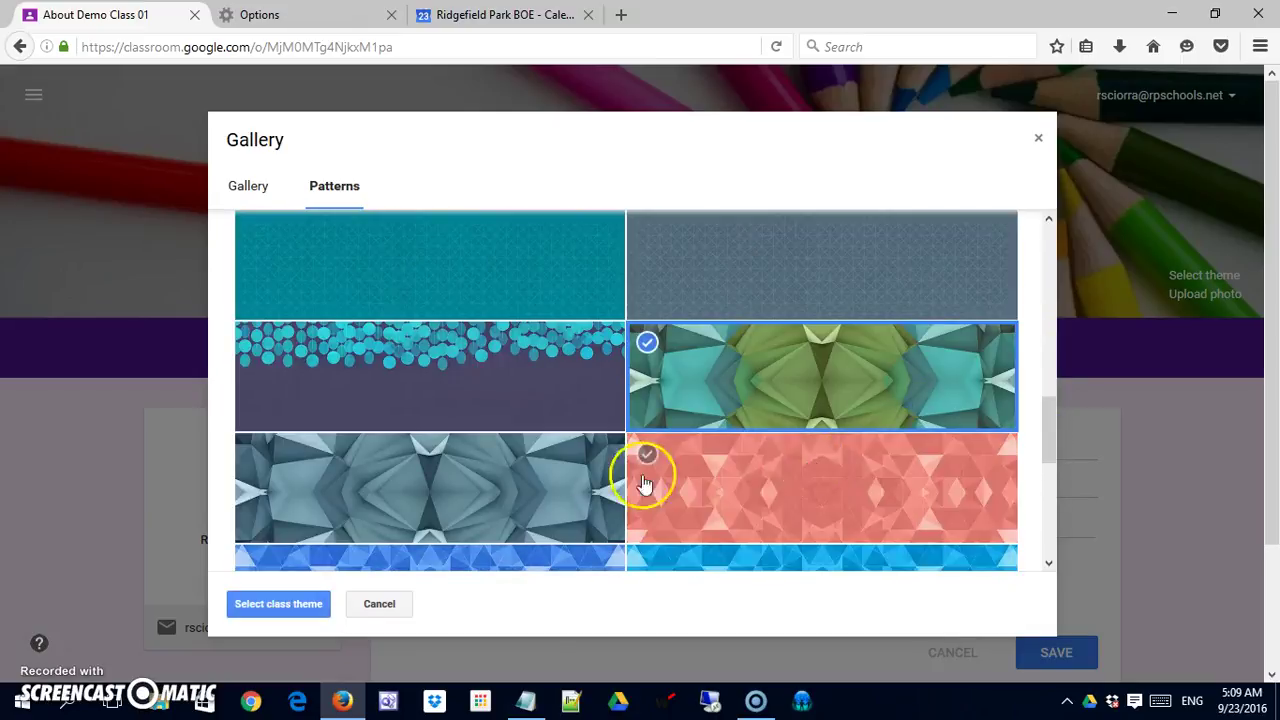
click(279, 603)
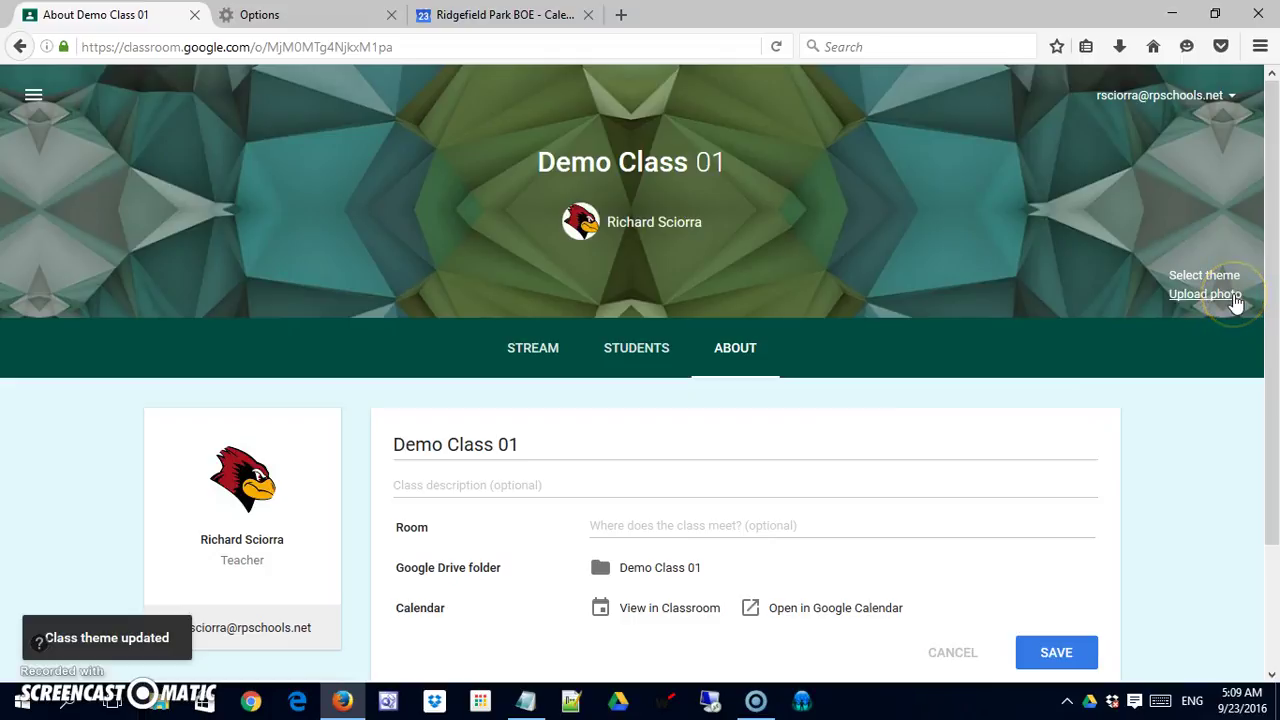
Step: Pick demo_banner.jpg from the Desktop in the file picker and upload it as the class photo
click(1204, 294)
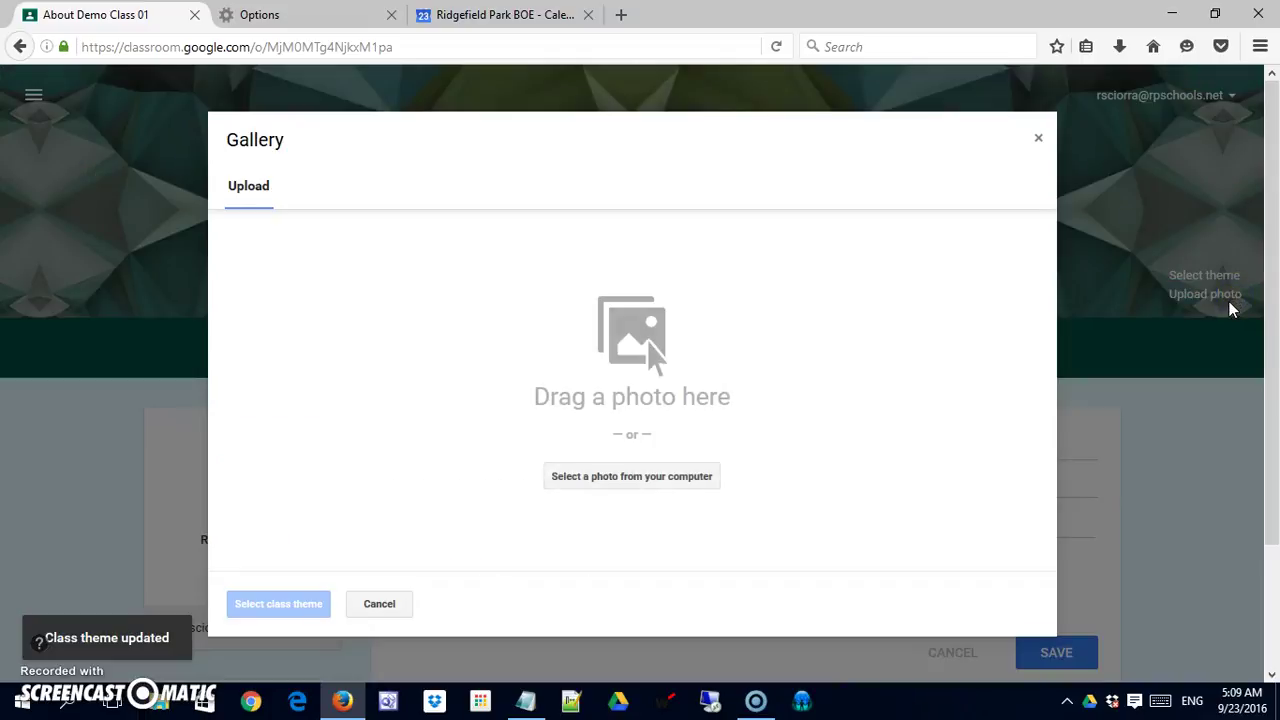
click(612, 477)
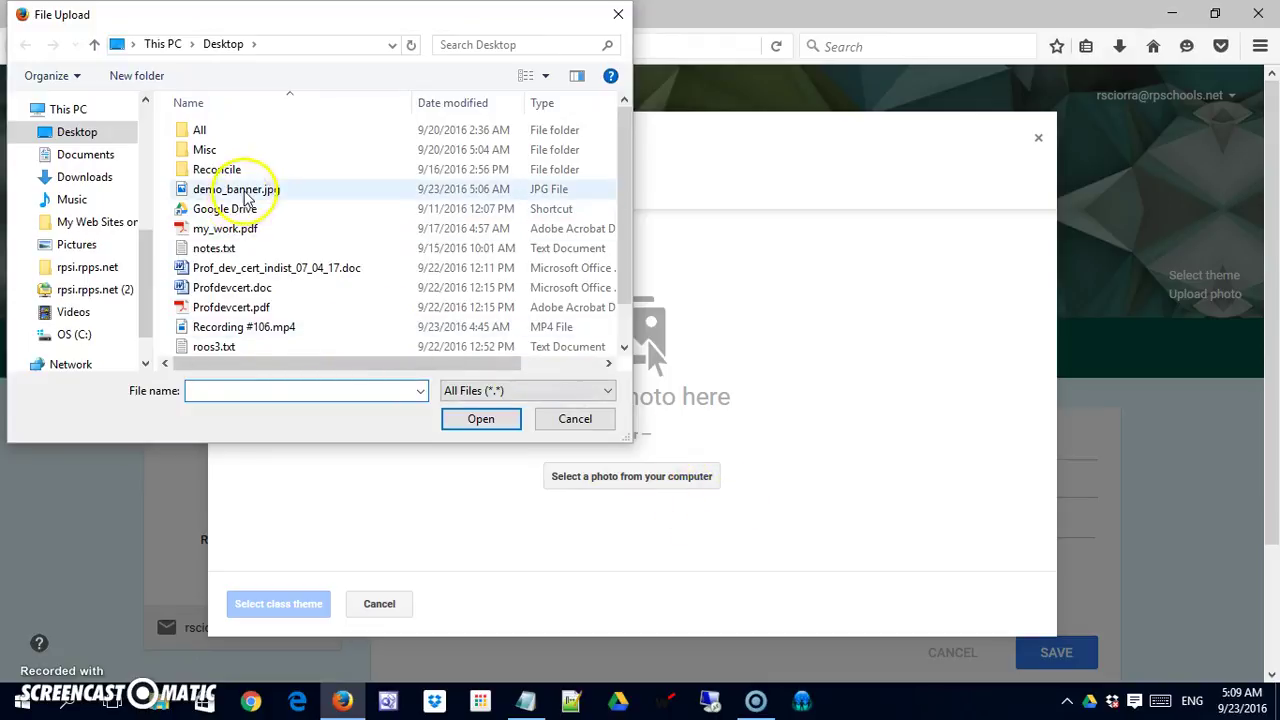
click(245, 197)
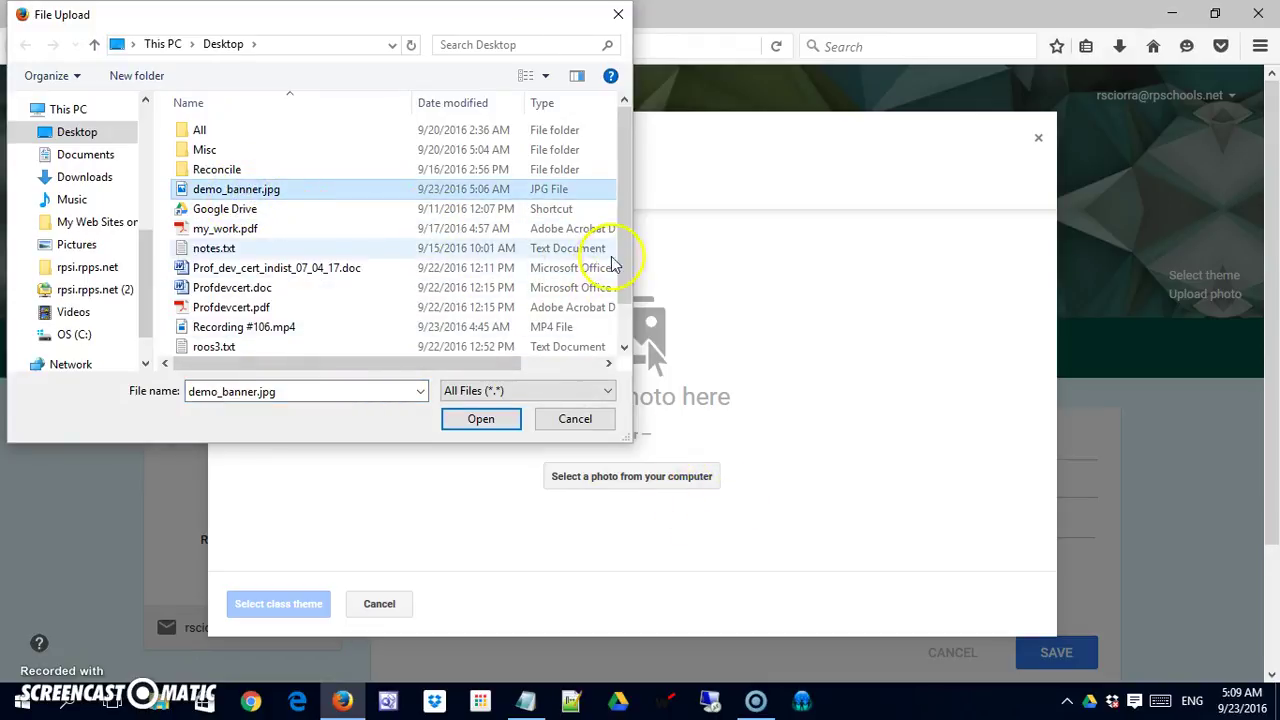
drag(634, 250, 808, 246)
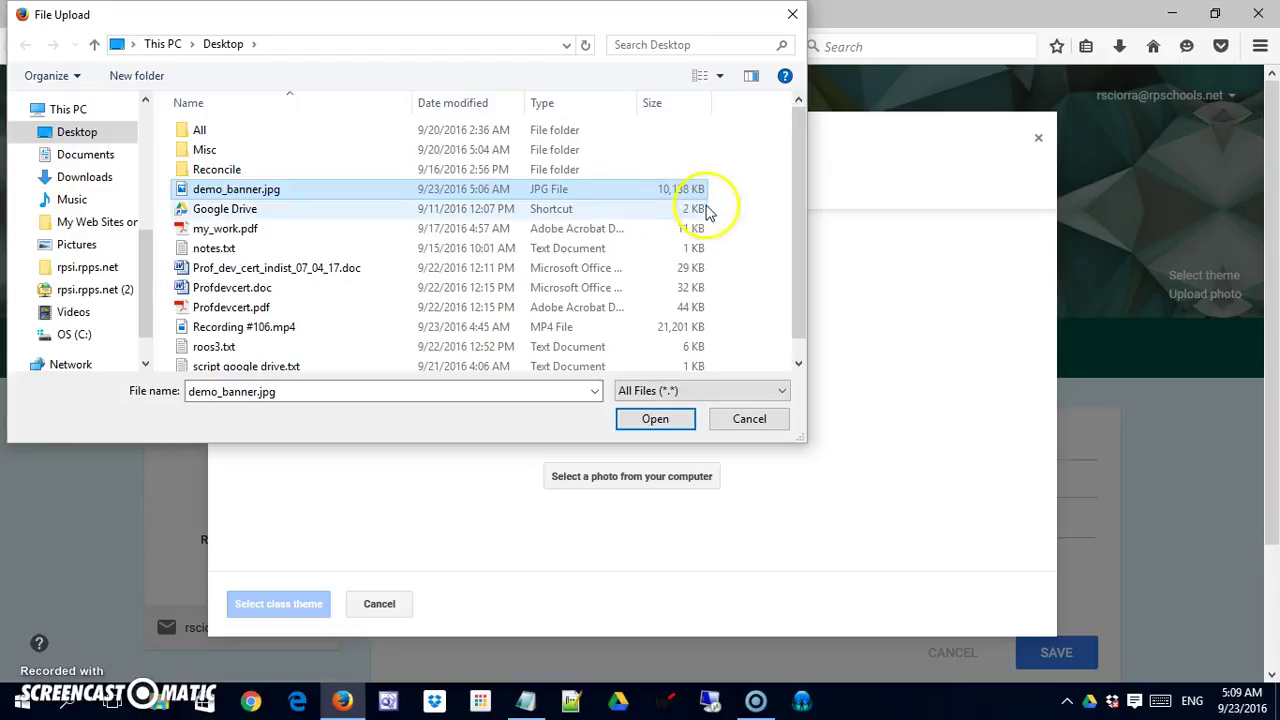
click(656, 420)
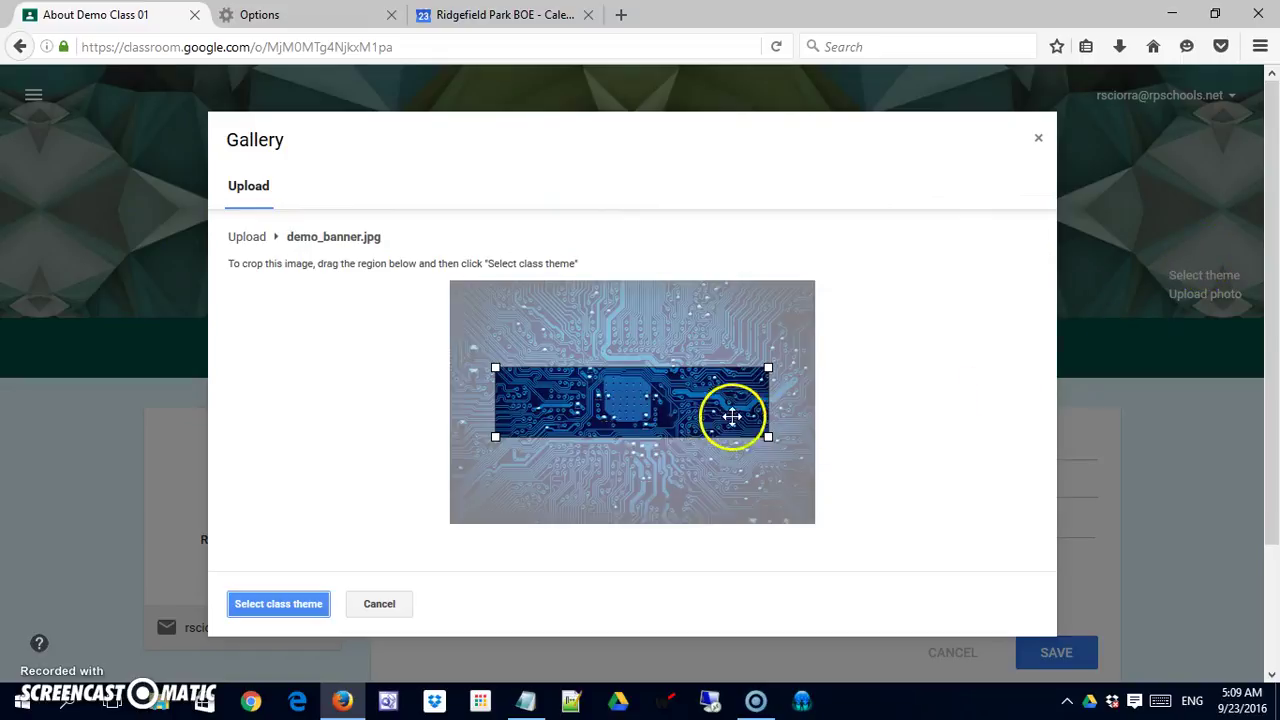
Step: Stretch the crop box edge to edge over the circuit image's middle band and apply it as the class theme
drag(686, 414, 722, 421)
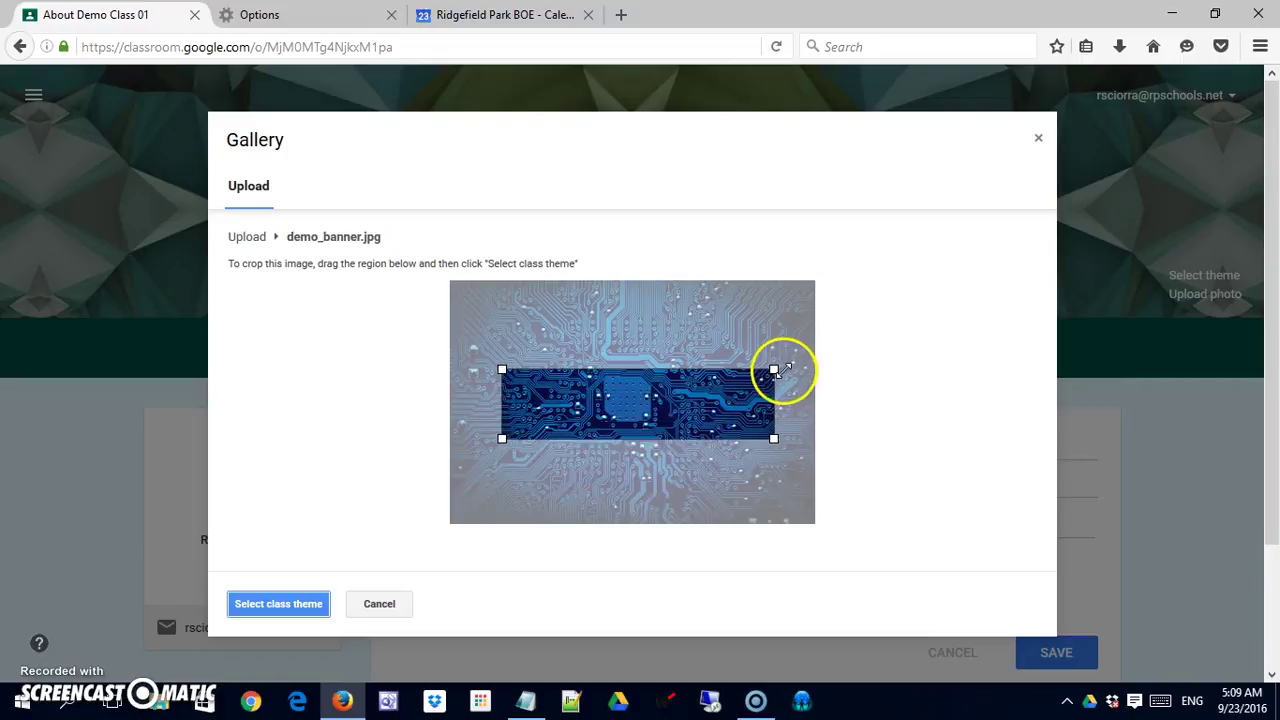
drag(775, 369, 816, 359)
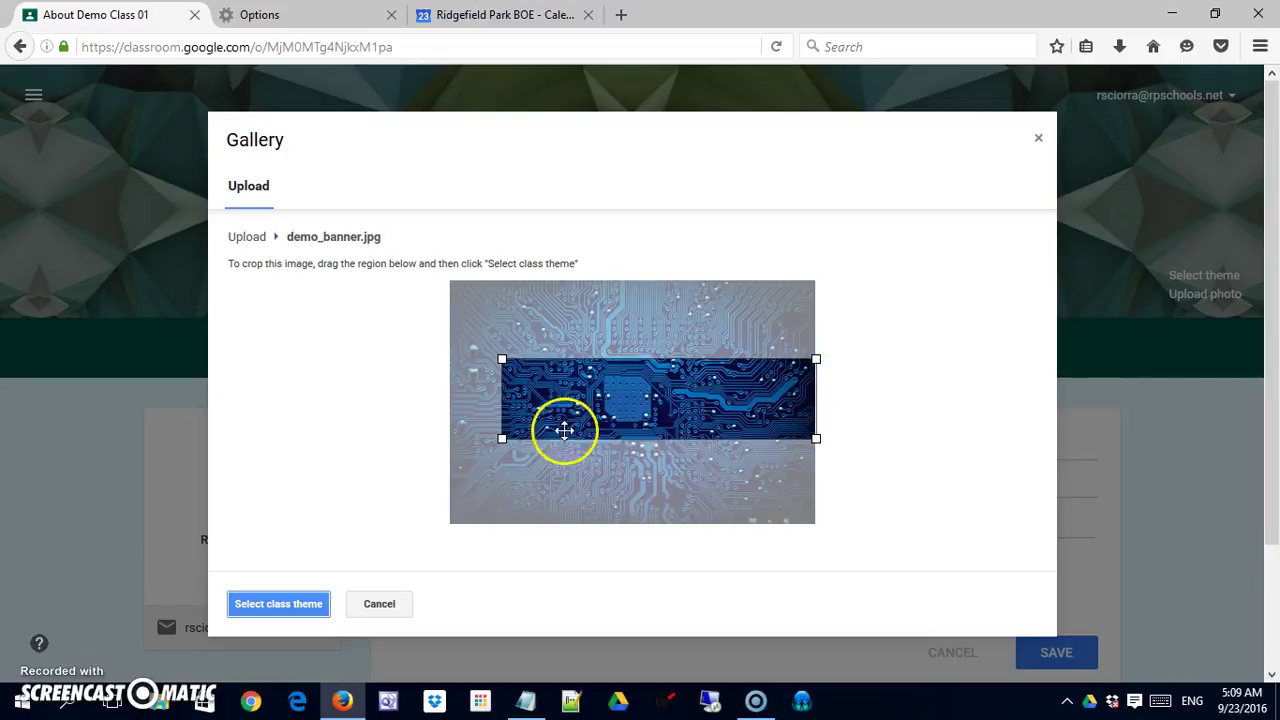
drag(501, 441, 431, 452)
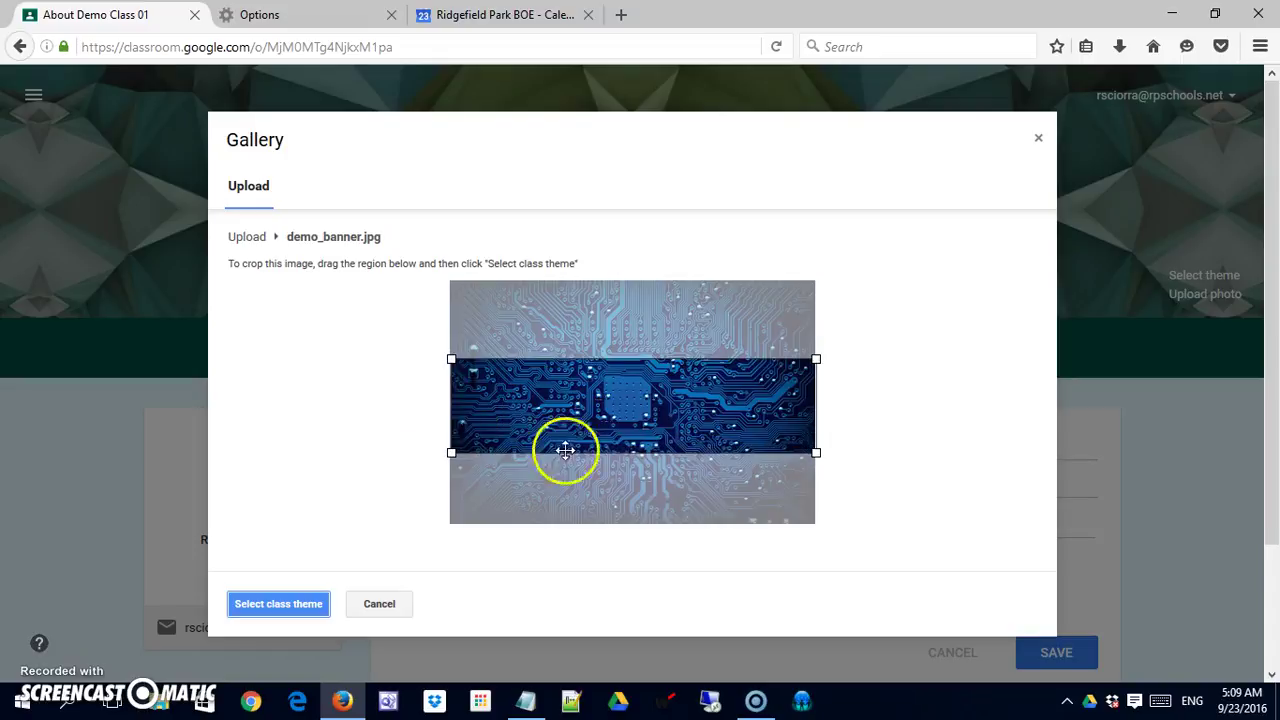
drag(565, 450, 619, 402)
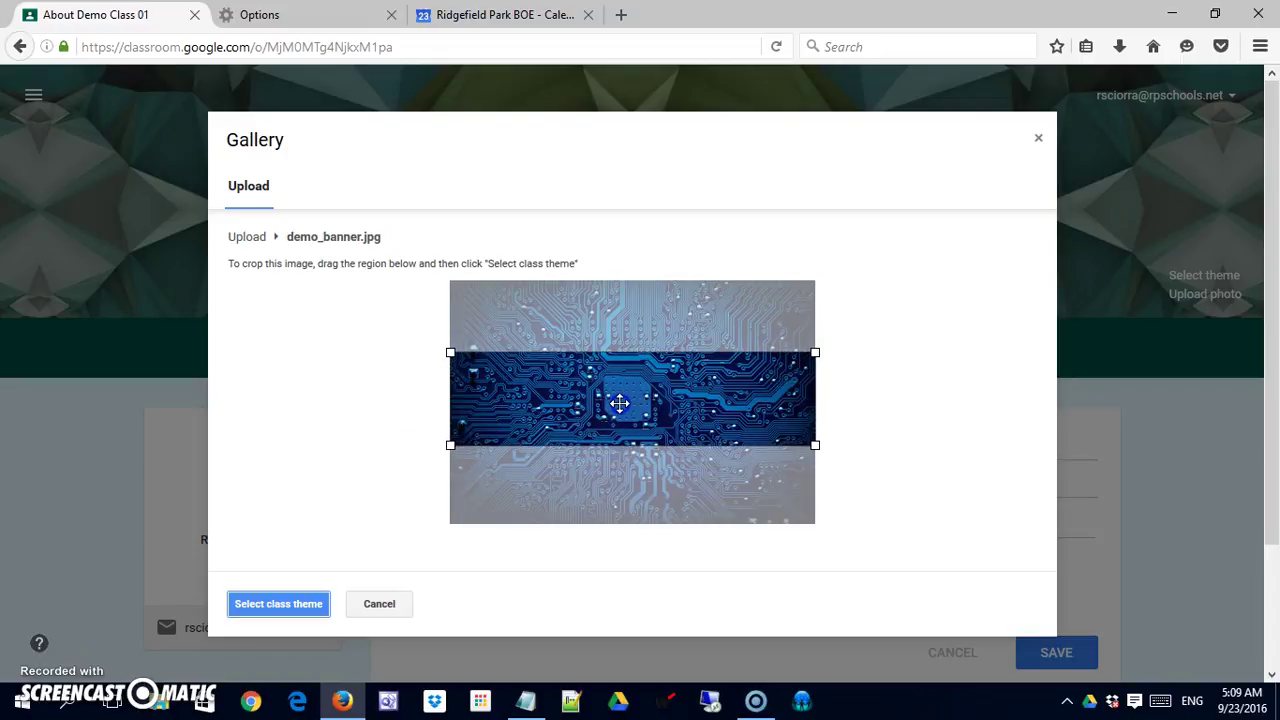
click(307, 606)
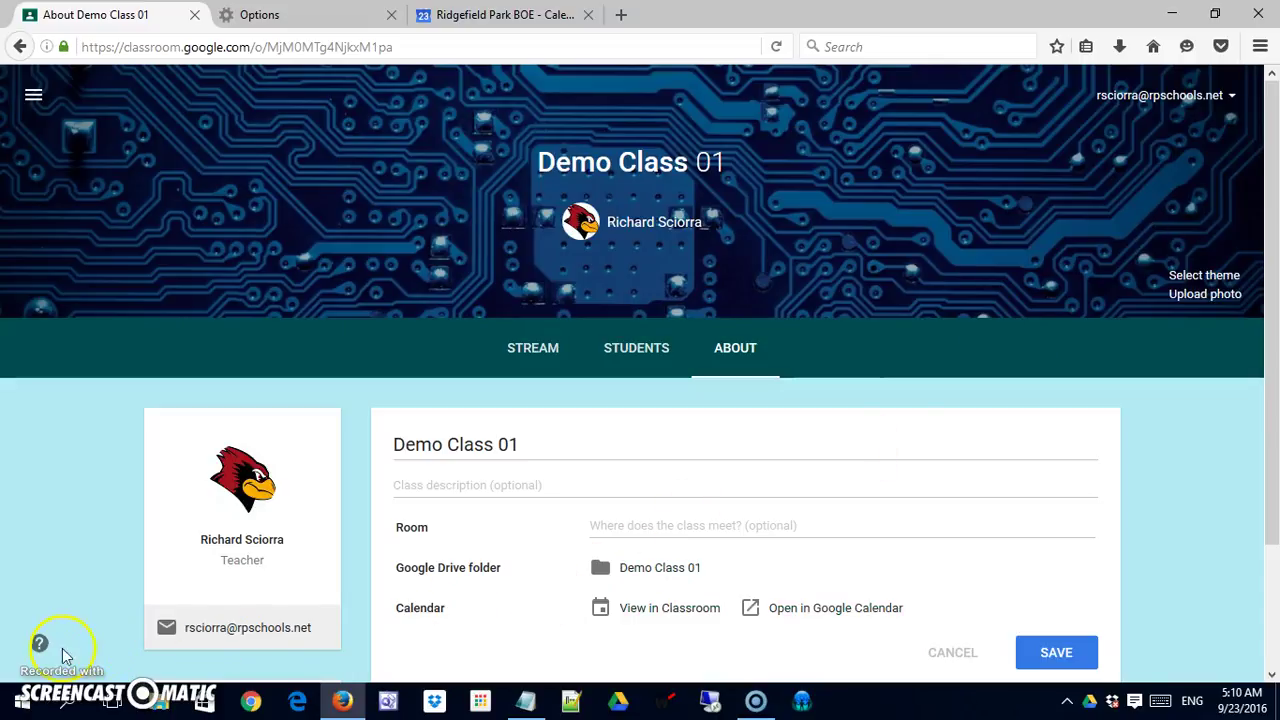
click(29, 659)
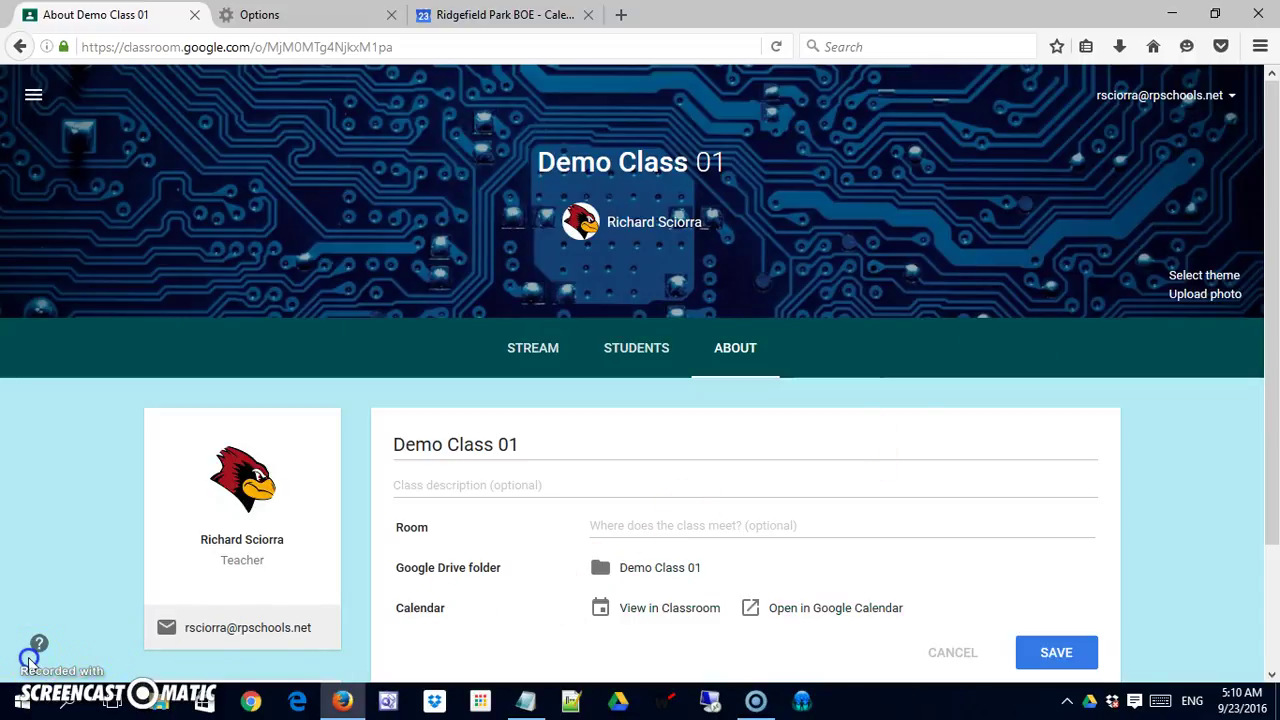